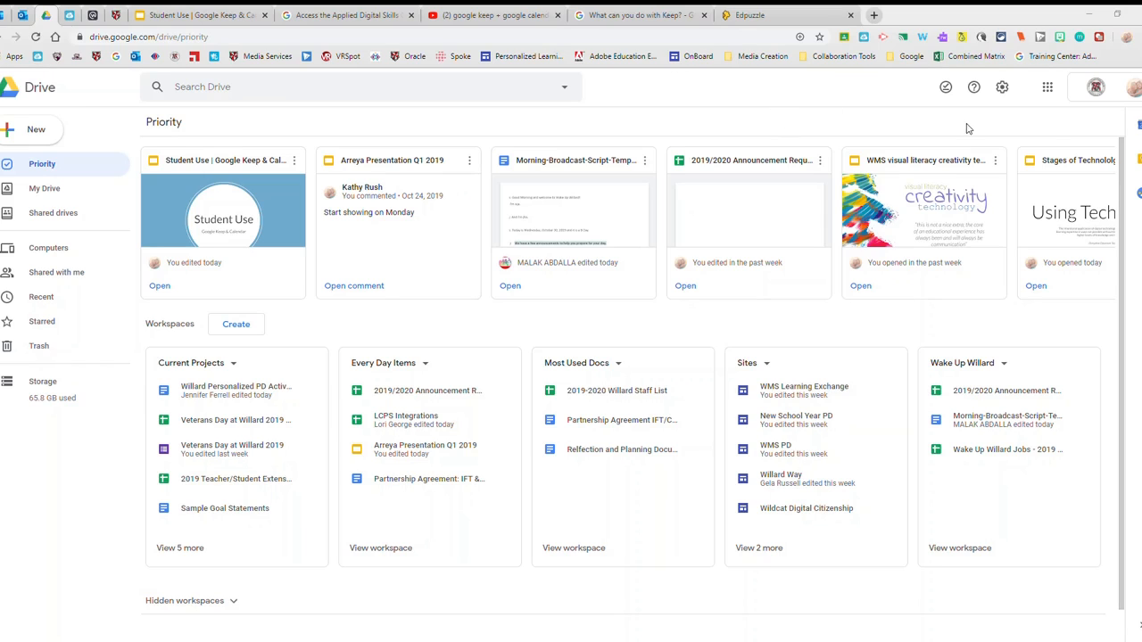
Step: Open Google Calendar and Google Keep in separate browser tabs from the Google apps list
left_click(1048, 89)
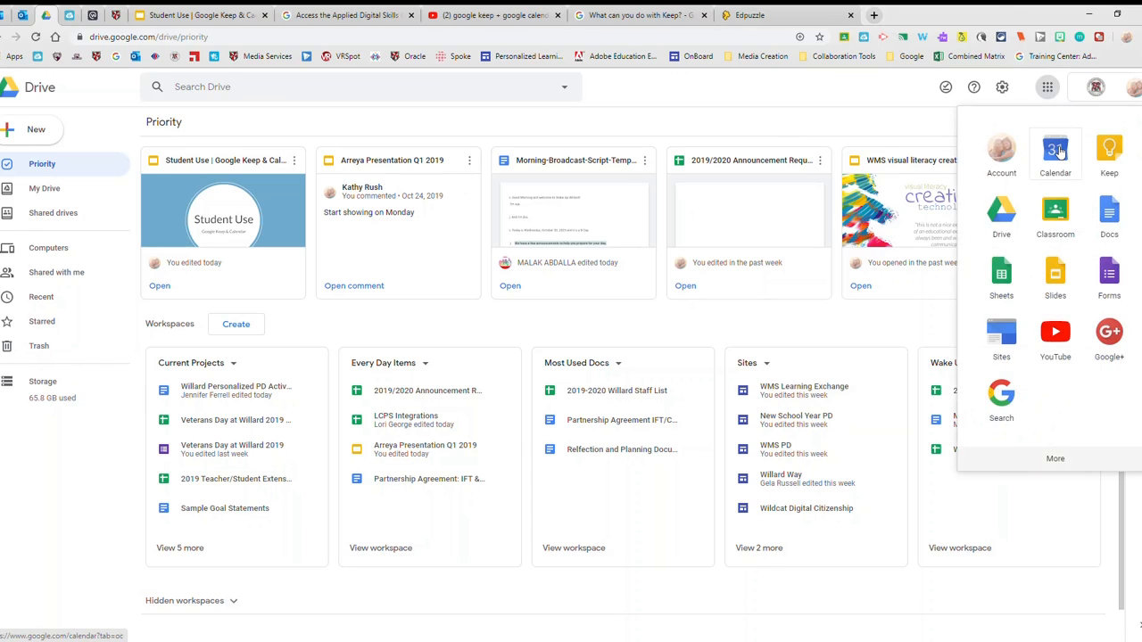
left_click(1056, 151)
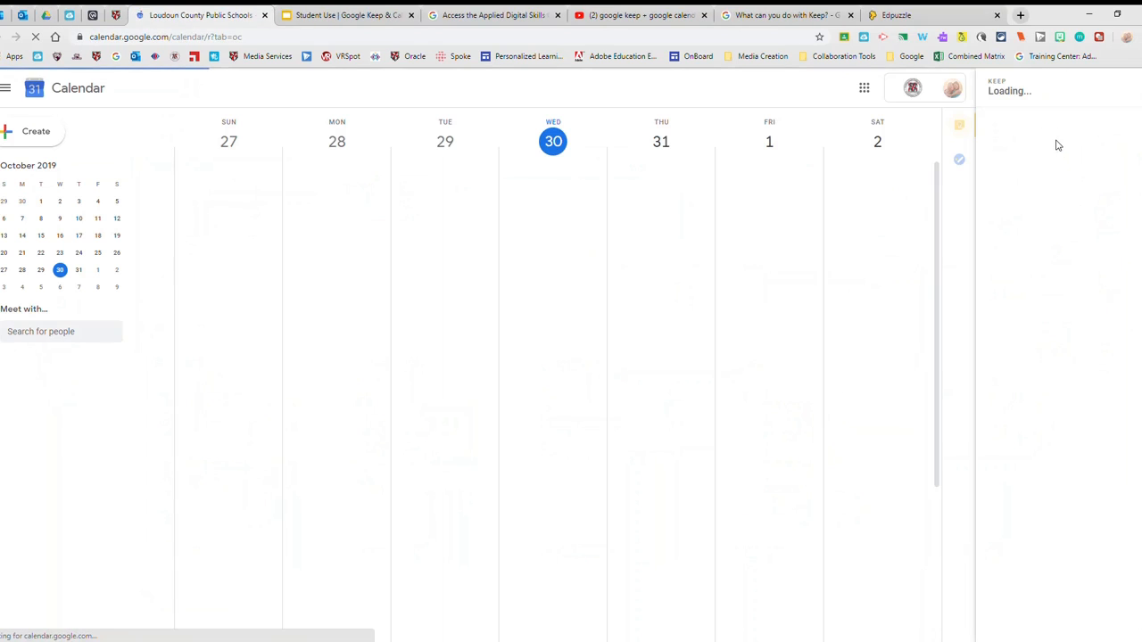
left_click(1137, 91)
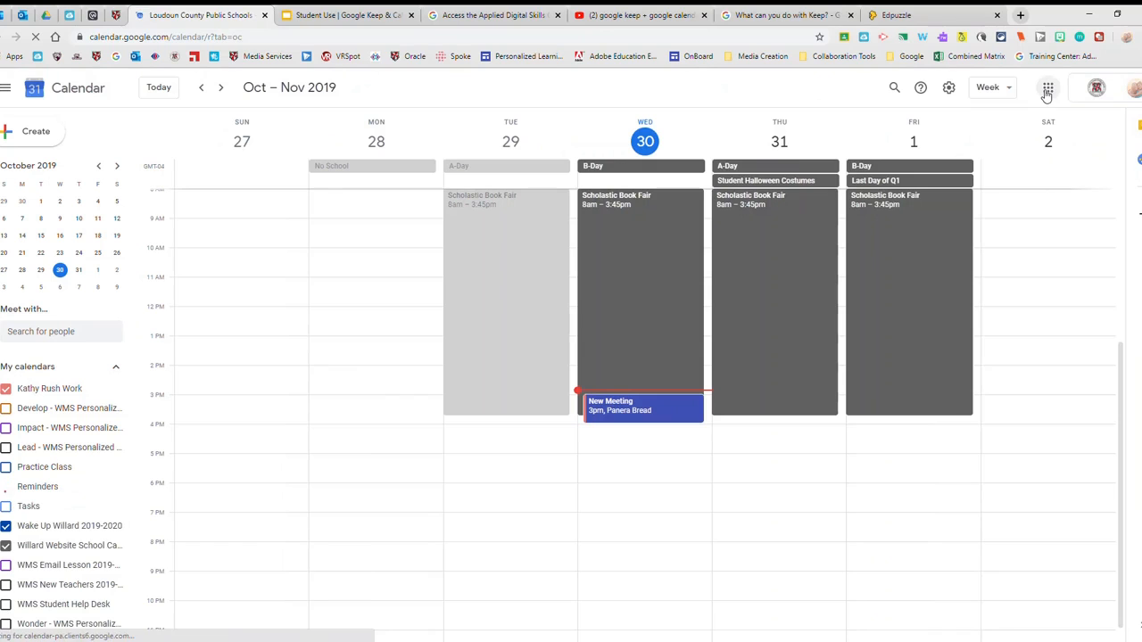
left_click(1048, 92)
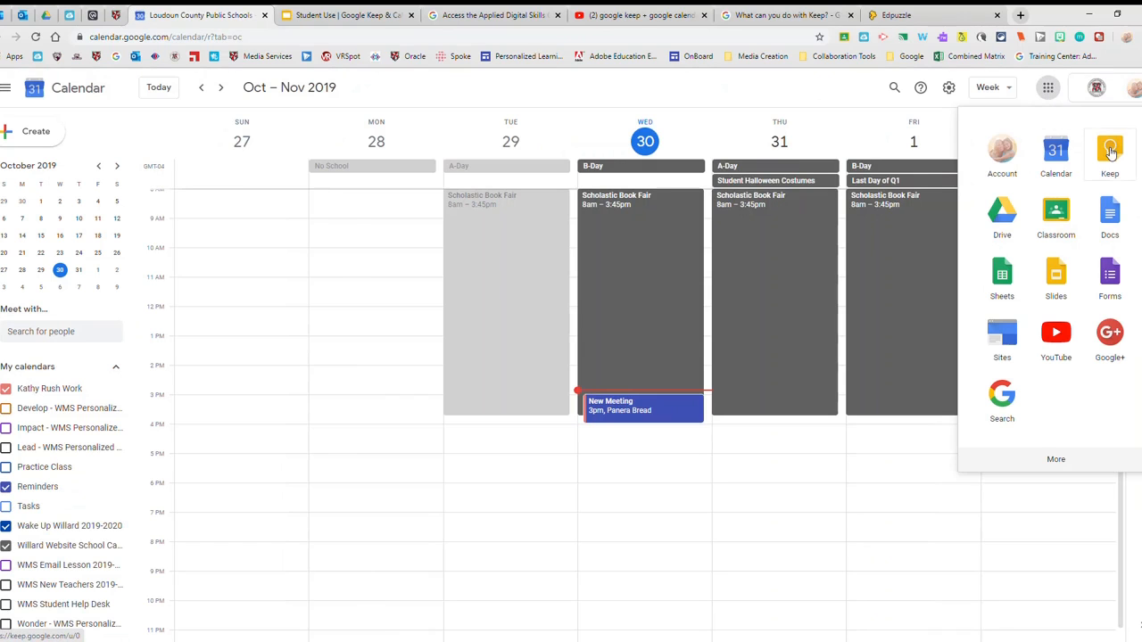
left_click(1111, 154)
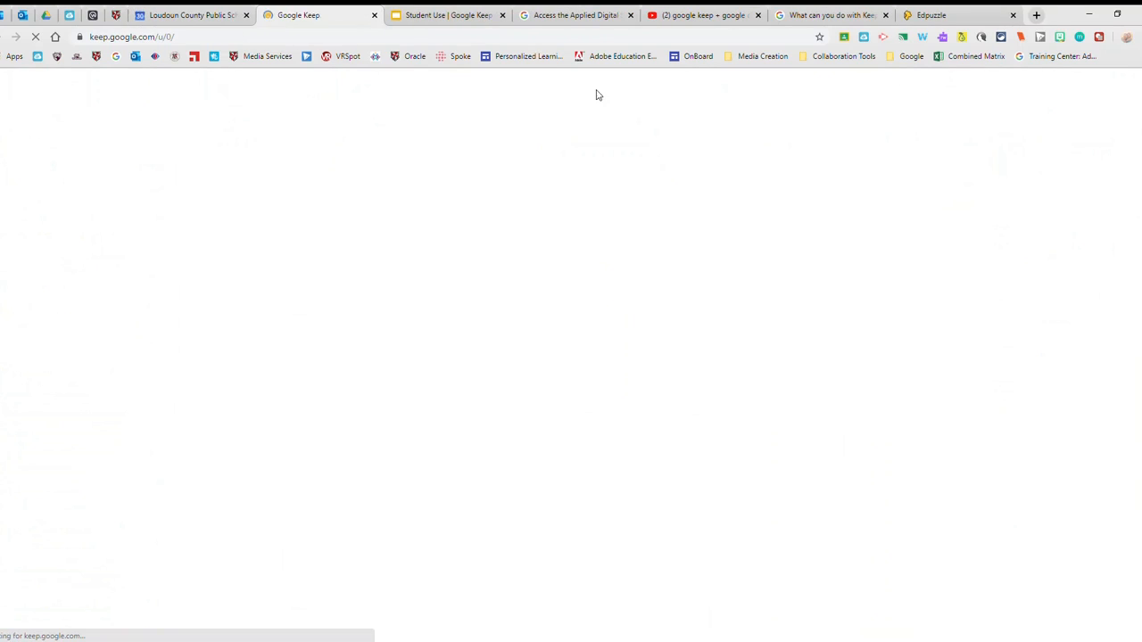
Step: Switch back to Google Calendar and change the calendar display from week to month view
left_click(182, 16)
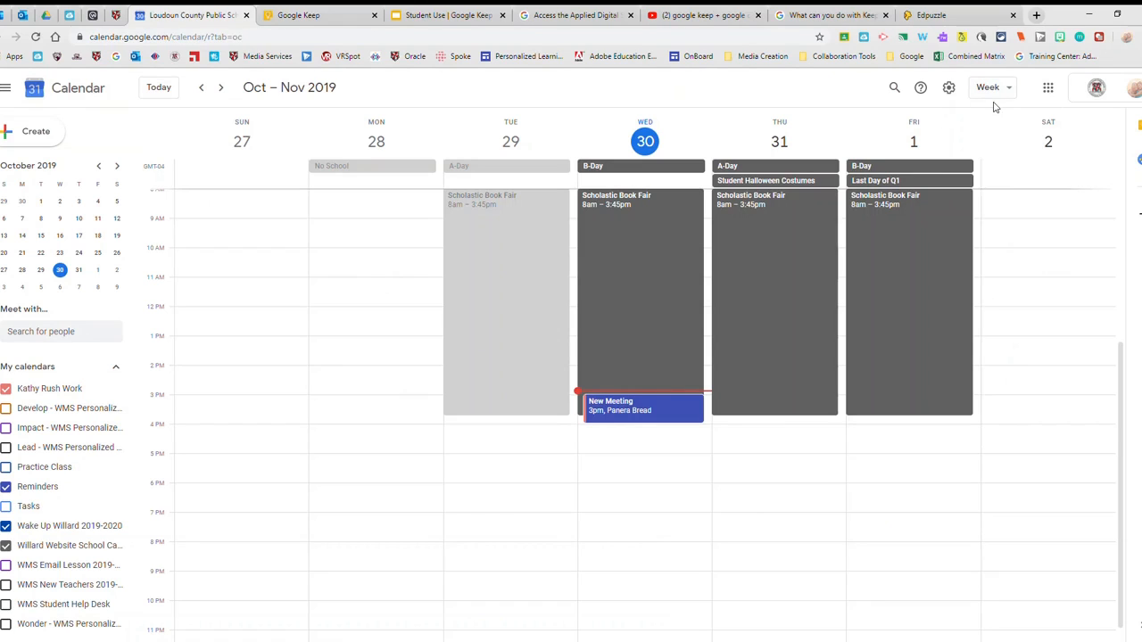
left_click(1007, 88)
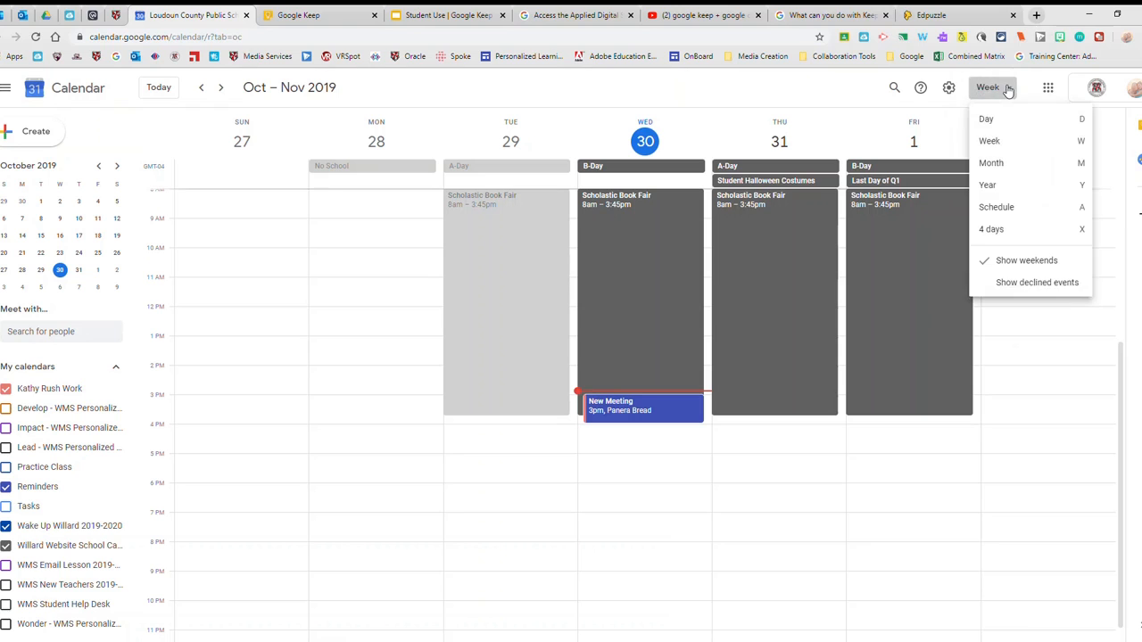
left_click(1006, 163)
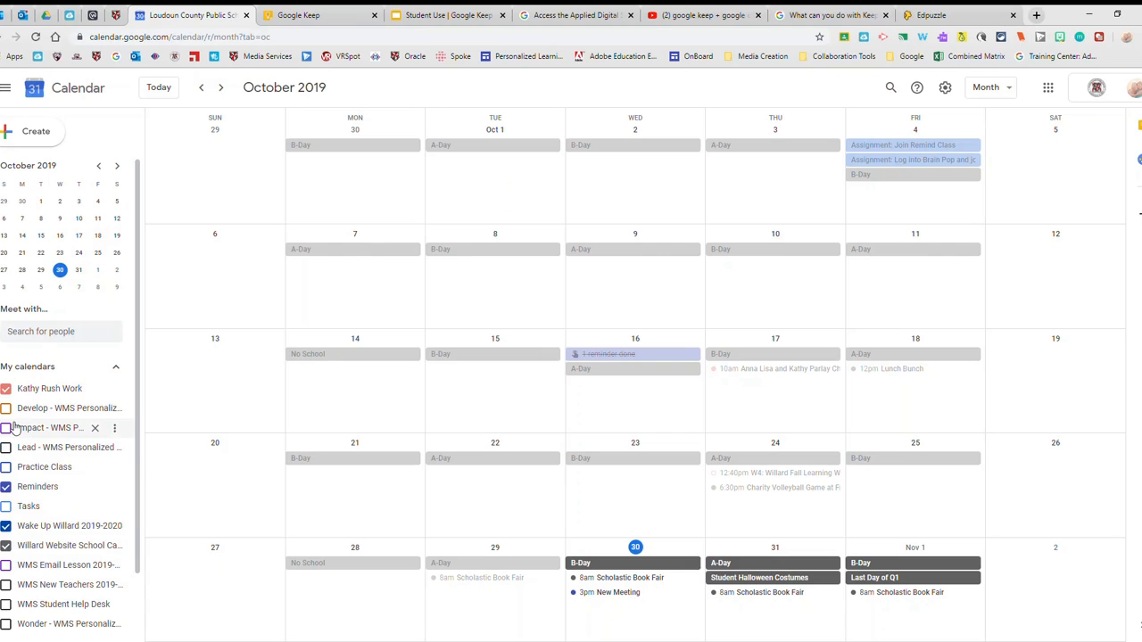
Step: Hide and reshow the Willard Website School Calendar, and open and discard a blank event on October 21
left_click(5, 546)
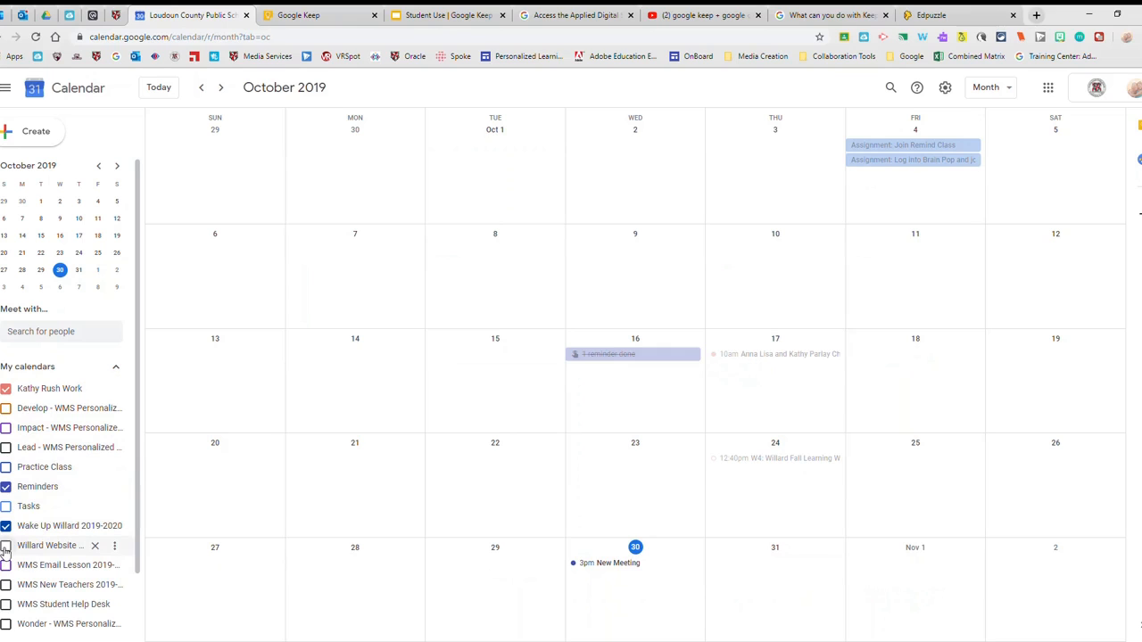
left_click(5, 546)
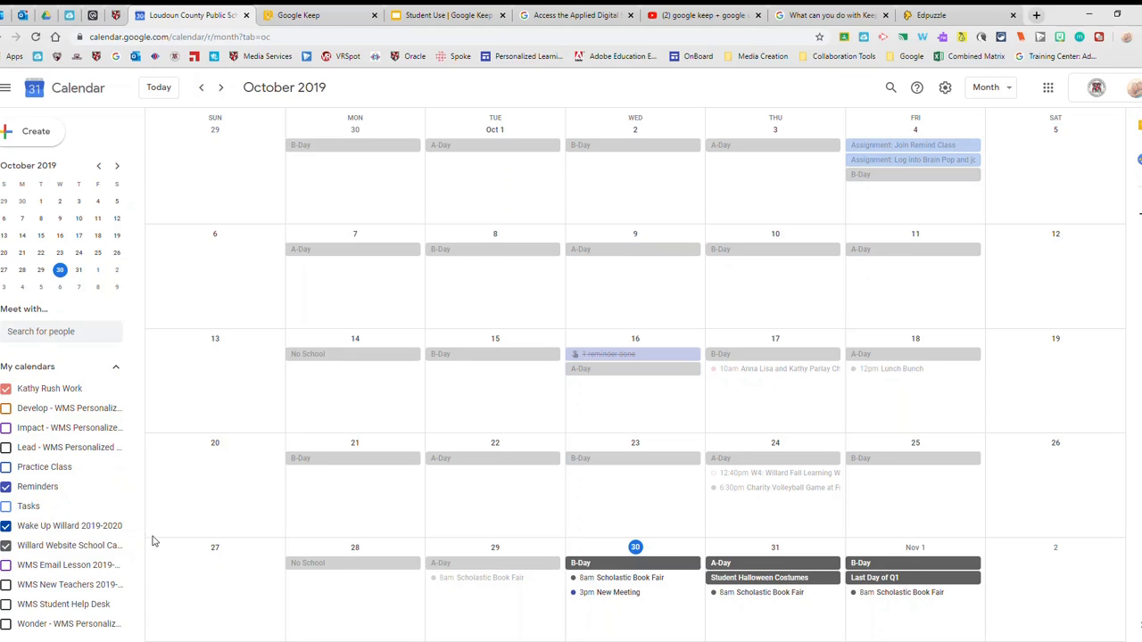
double_click(378, 505)
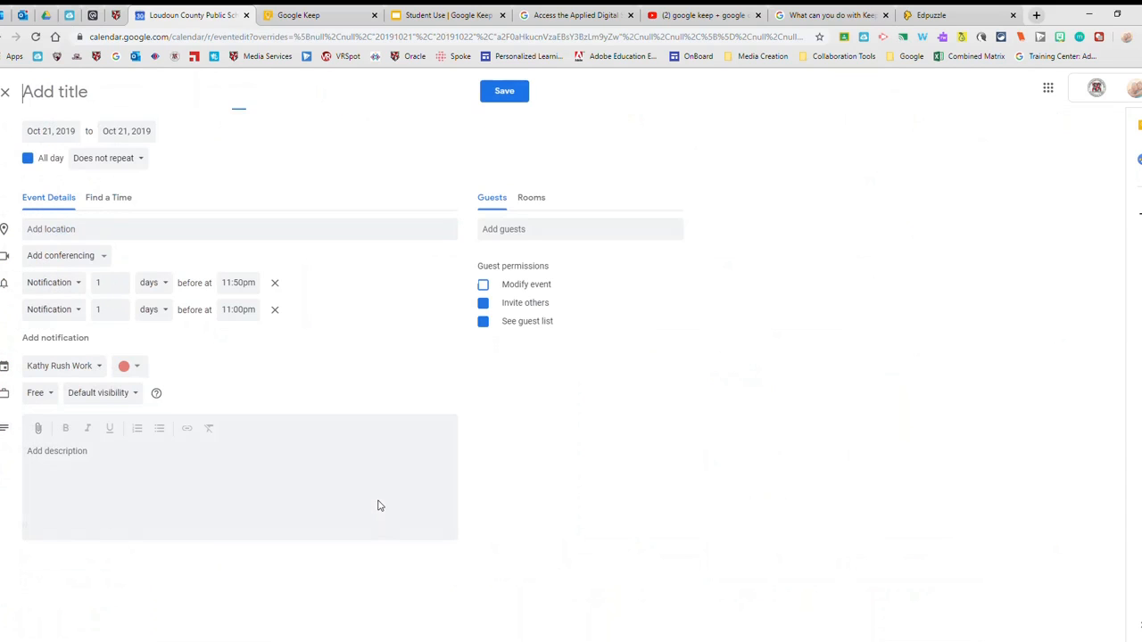
left_click(4, 92)
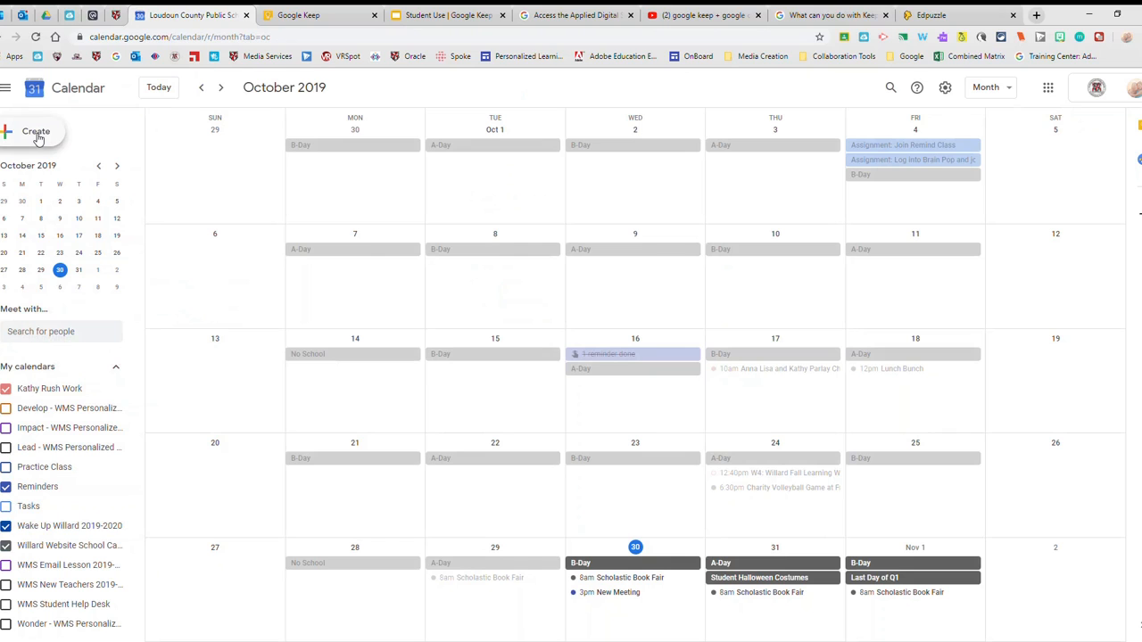
Step: Create an October 30 event titled Homework with a custom recurrence of every 1 week on Wednesday
left_click(37, 135)
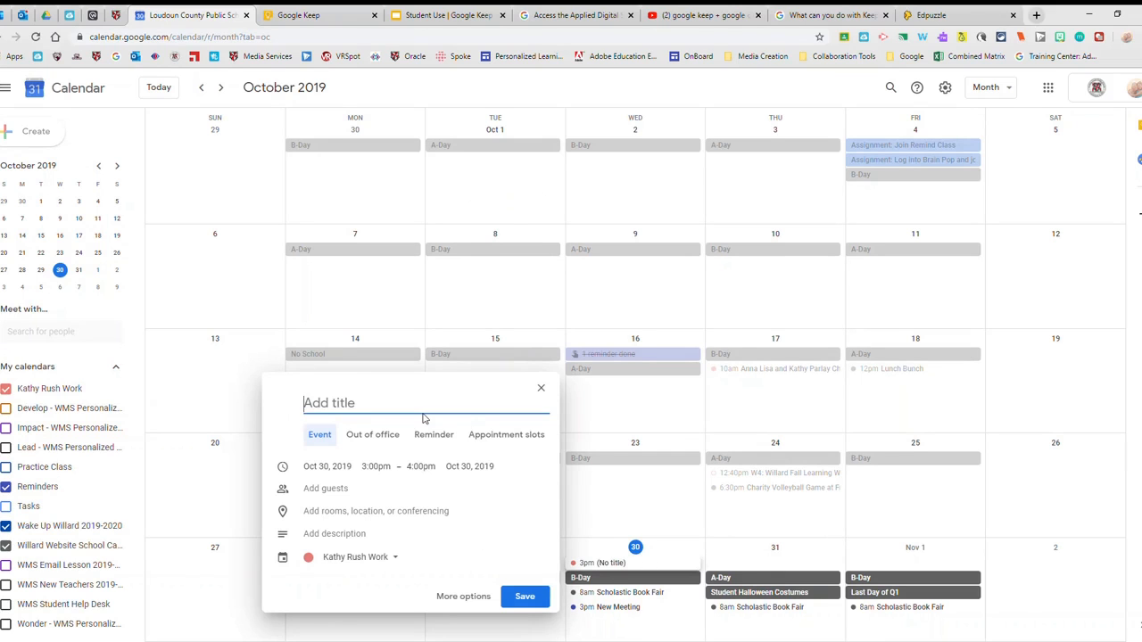
type("Homework")
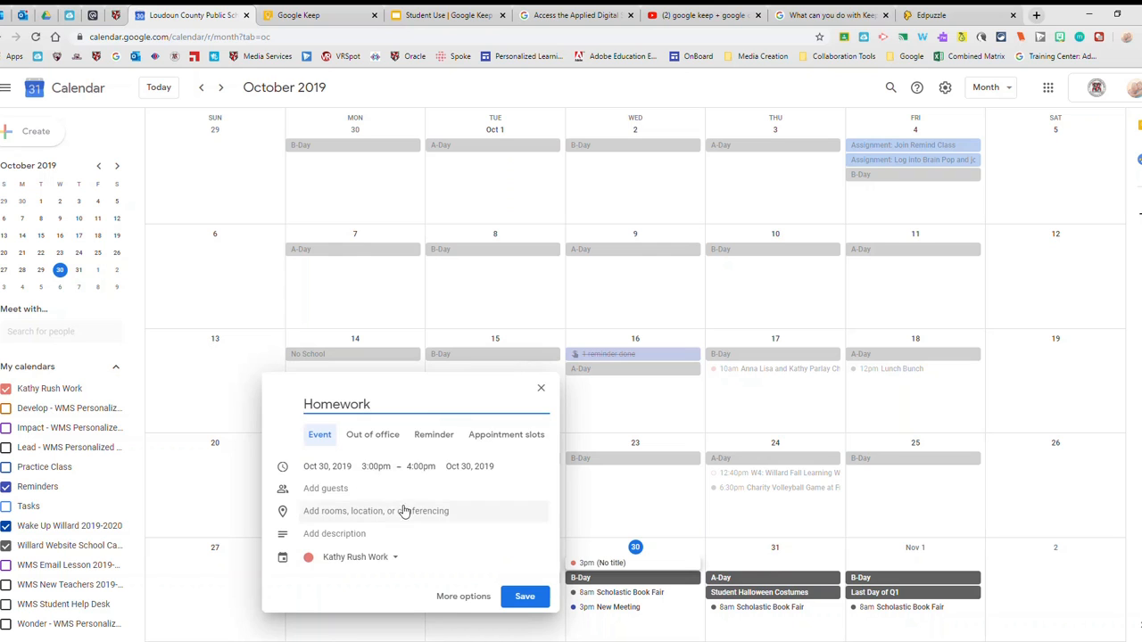
left_click(463, 597)
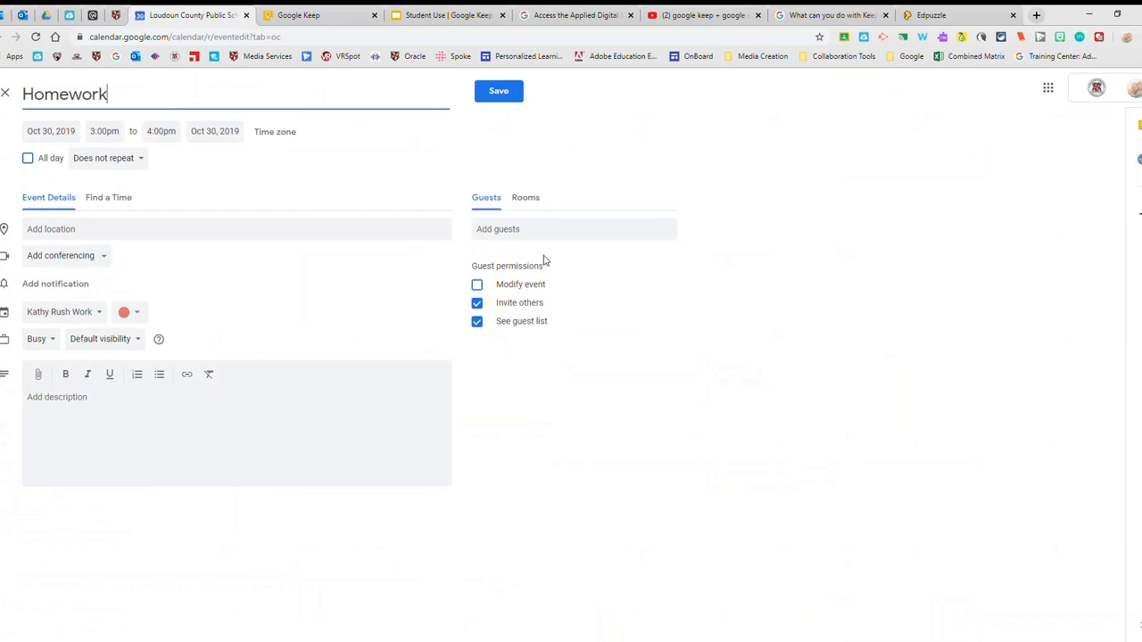
left_click(140, 168)
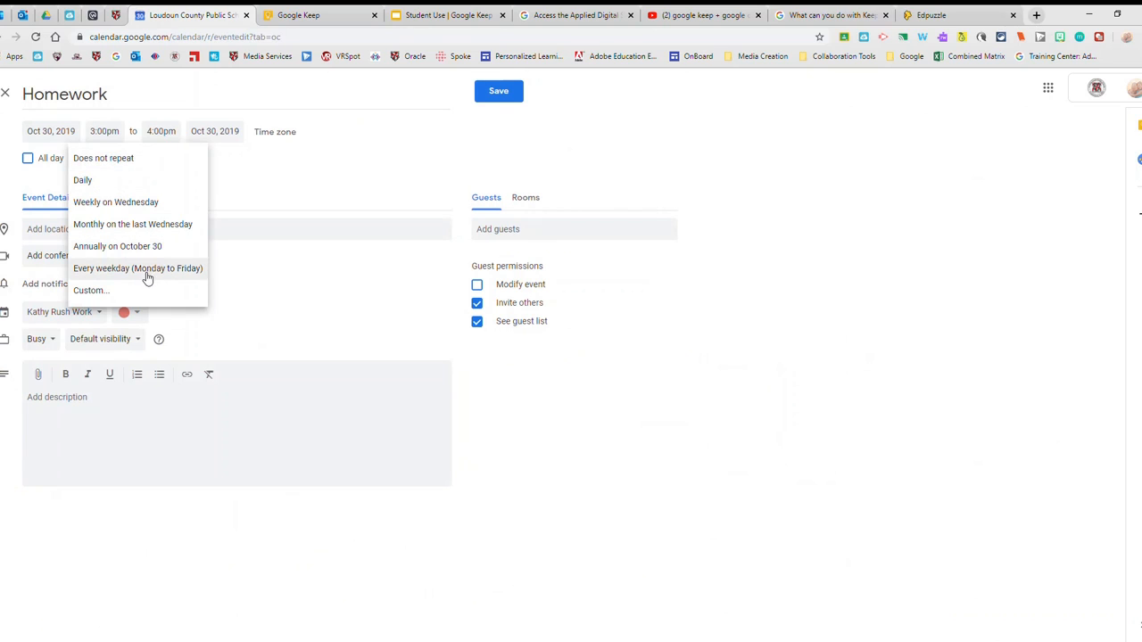
left_click(99, 288)
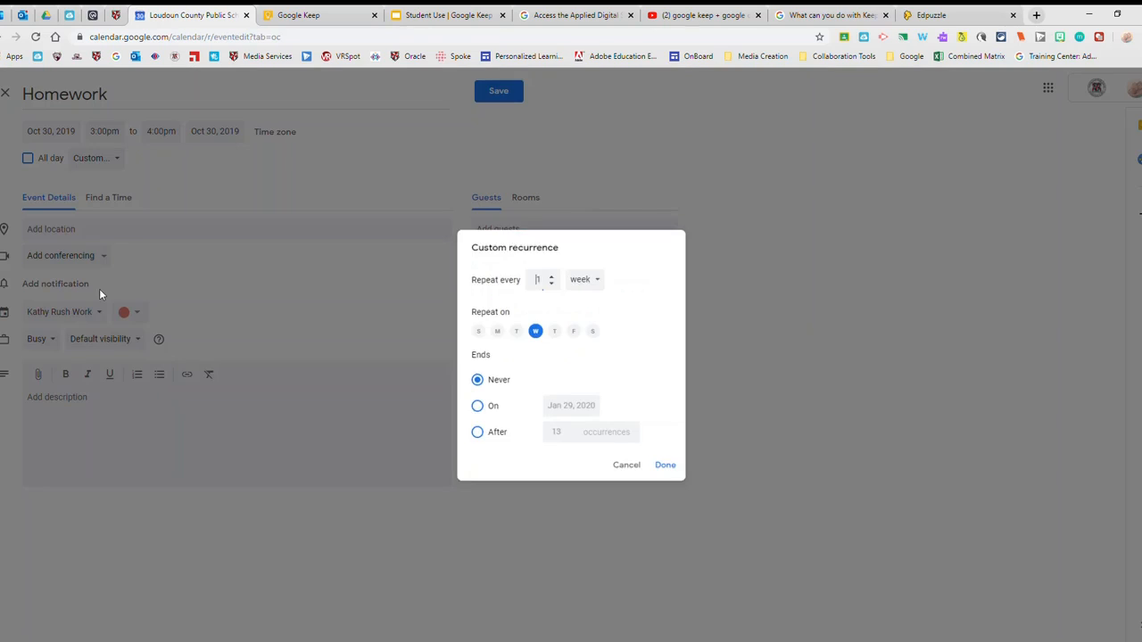
left_click(676, 473)
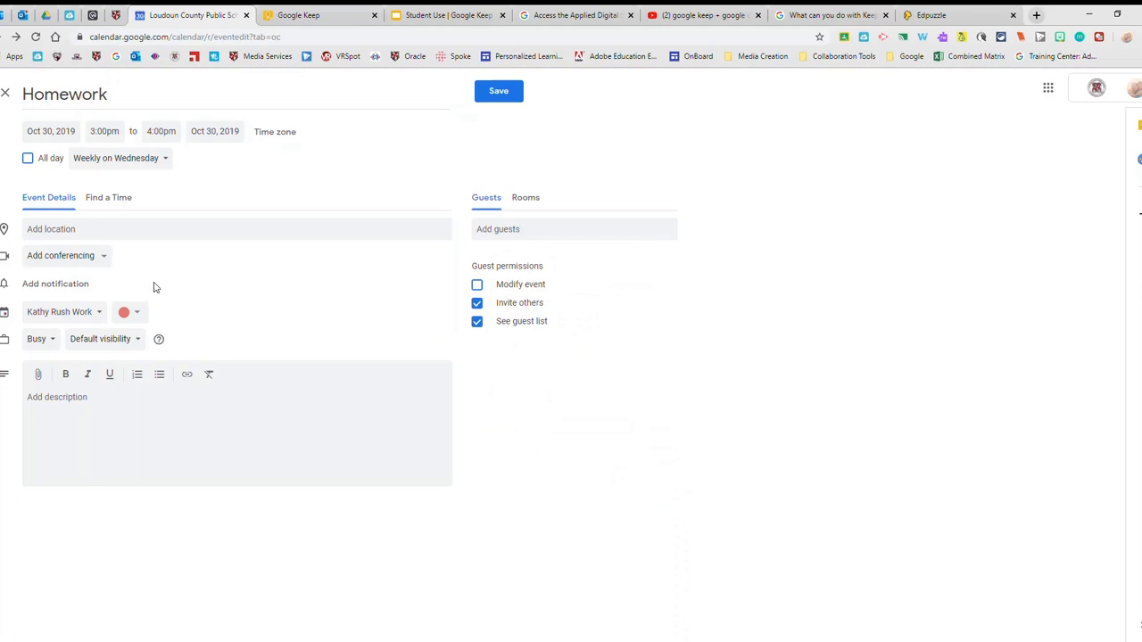
Step: Set the Homework event's location to the suggested Panera Bread on Riding Plaza in South Riding
left_click(91, 231)
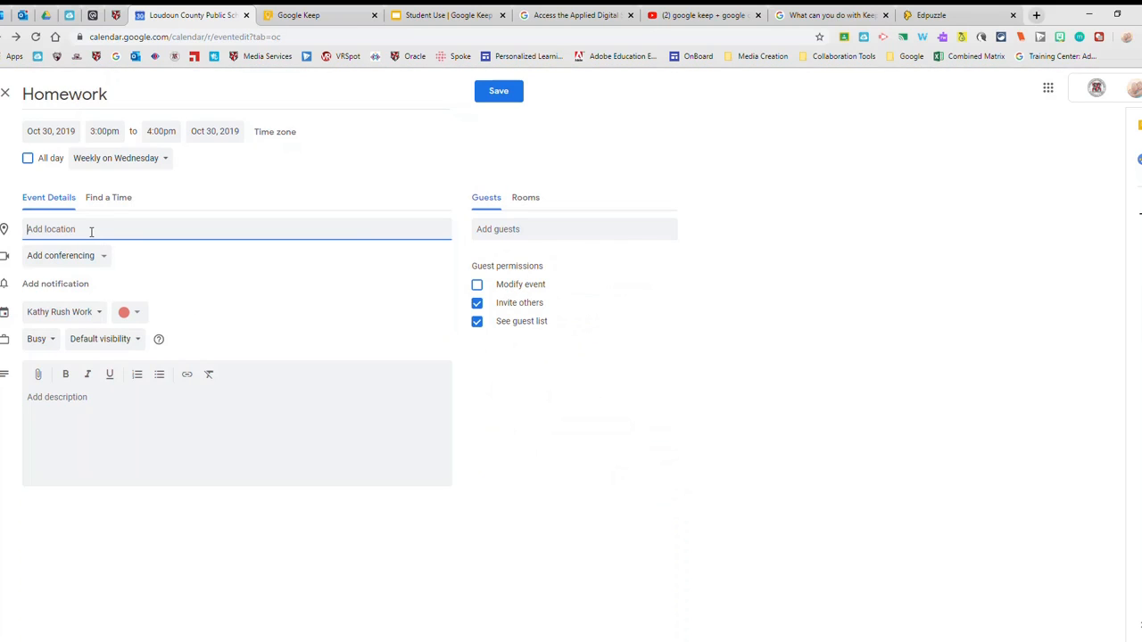
type("pan")
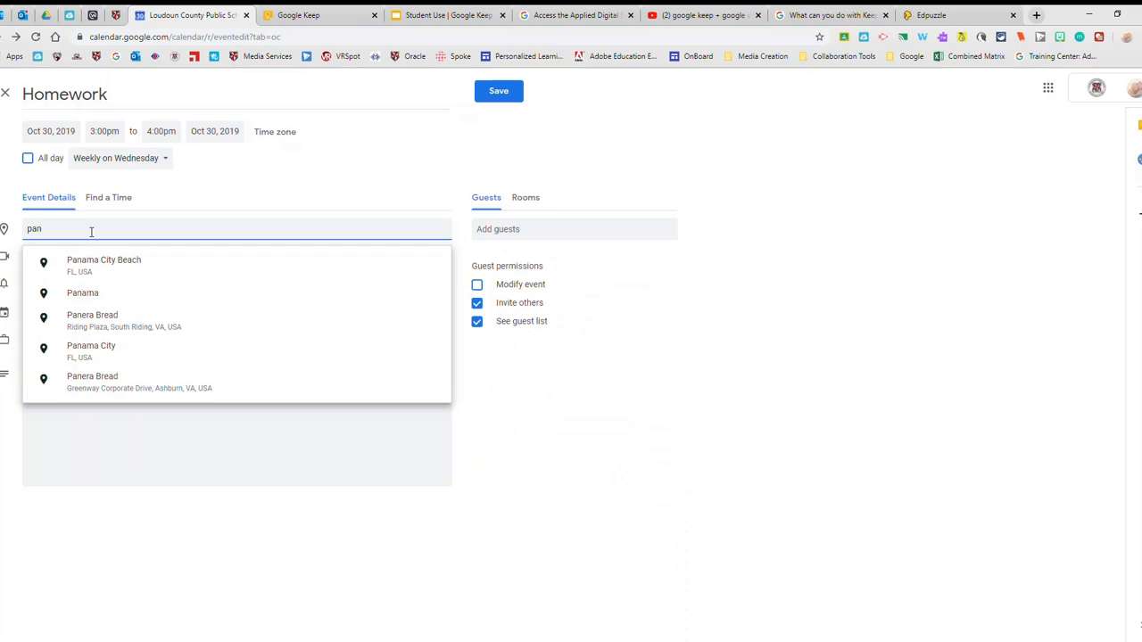
key("BackSpace")
type("nera")
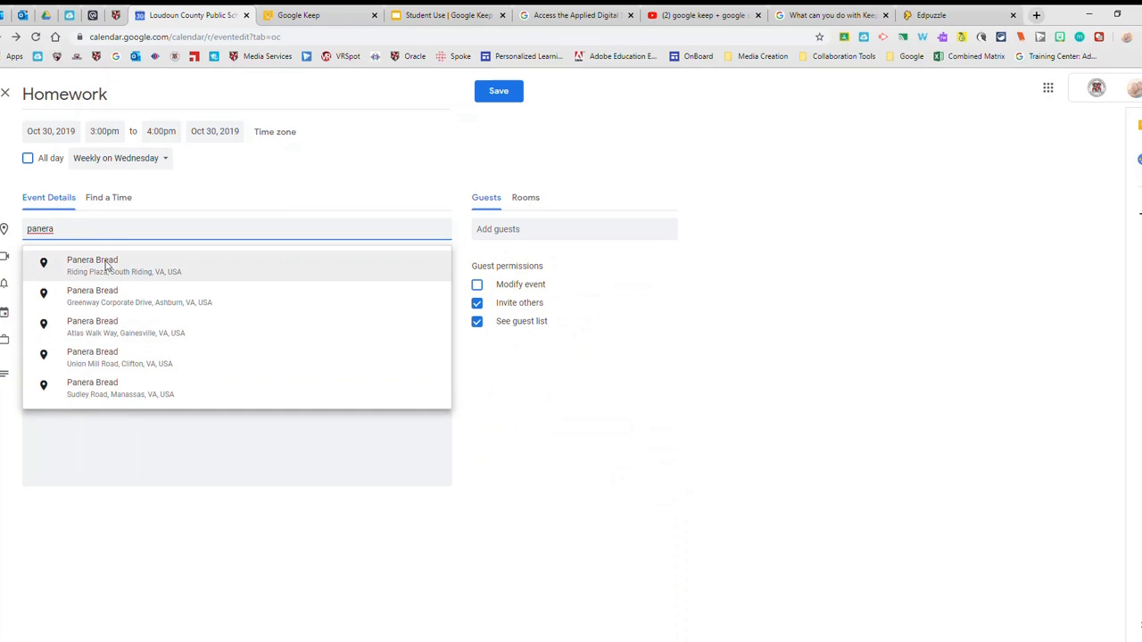
left_click(105, 266)
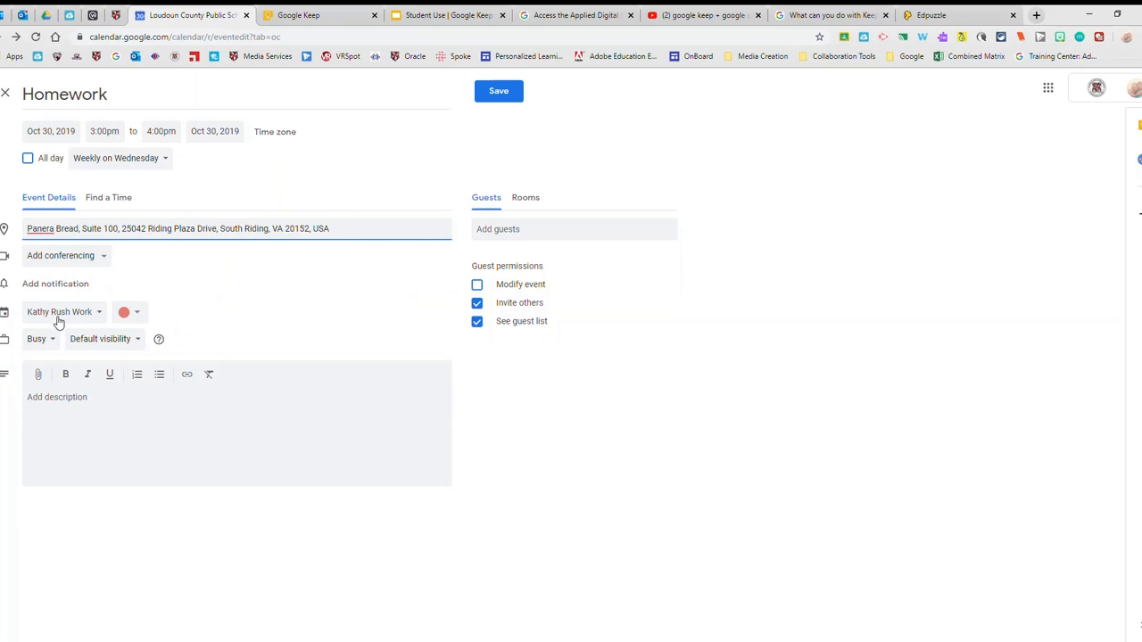
Step: Review the available calendars for the Homework event, set its color to Basil, and save it
left_click(100, 316)
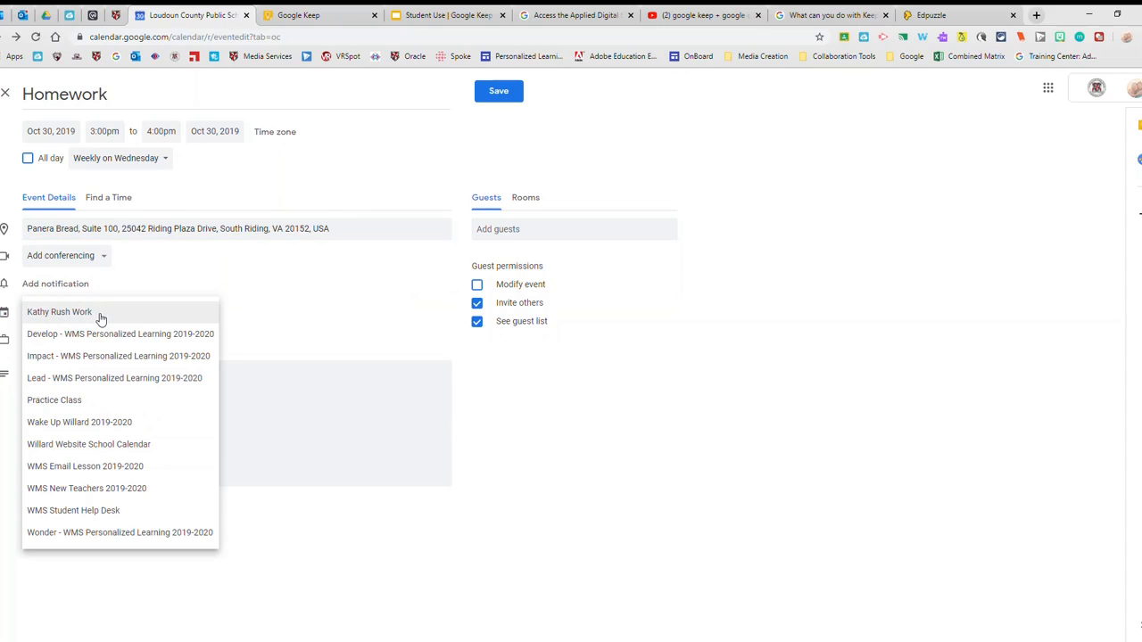
left_click(109, 284)
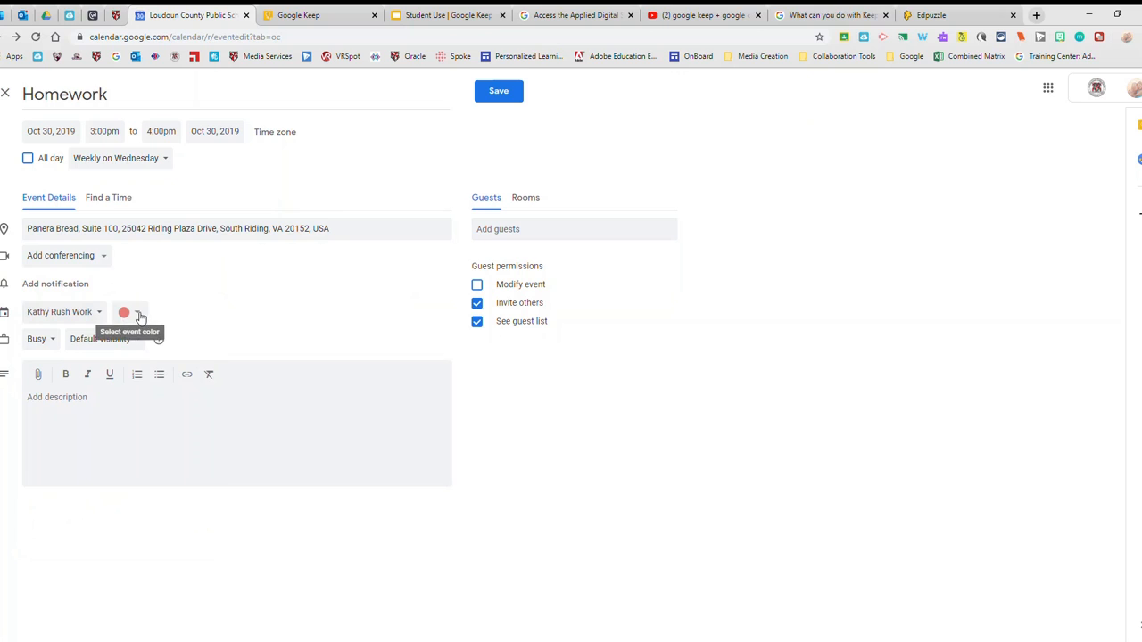
left_click(139, 316)
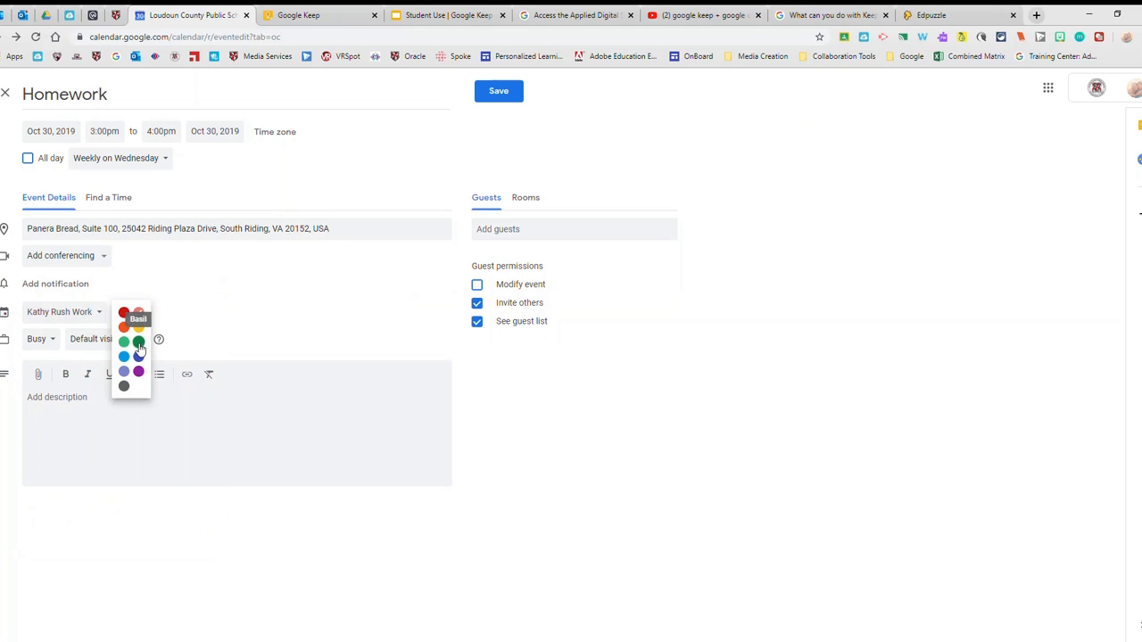
left_click(139, 344)
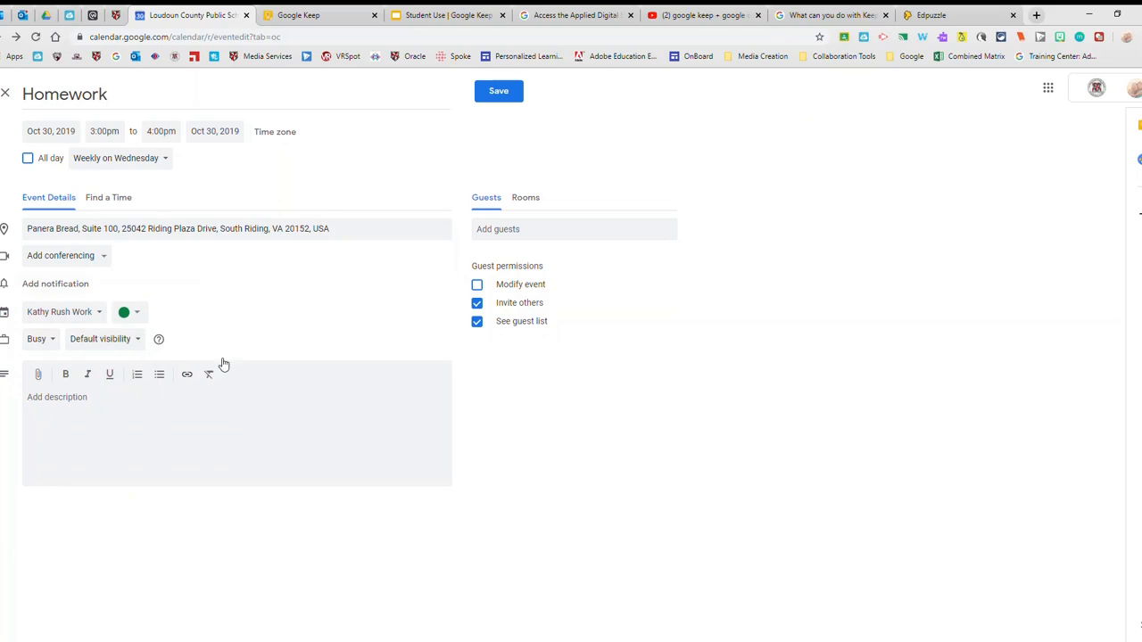
left_click(502, 92)
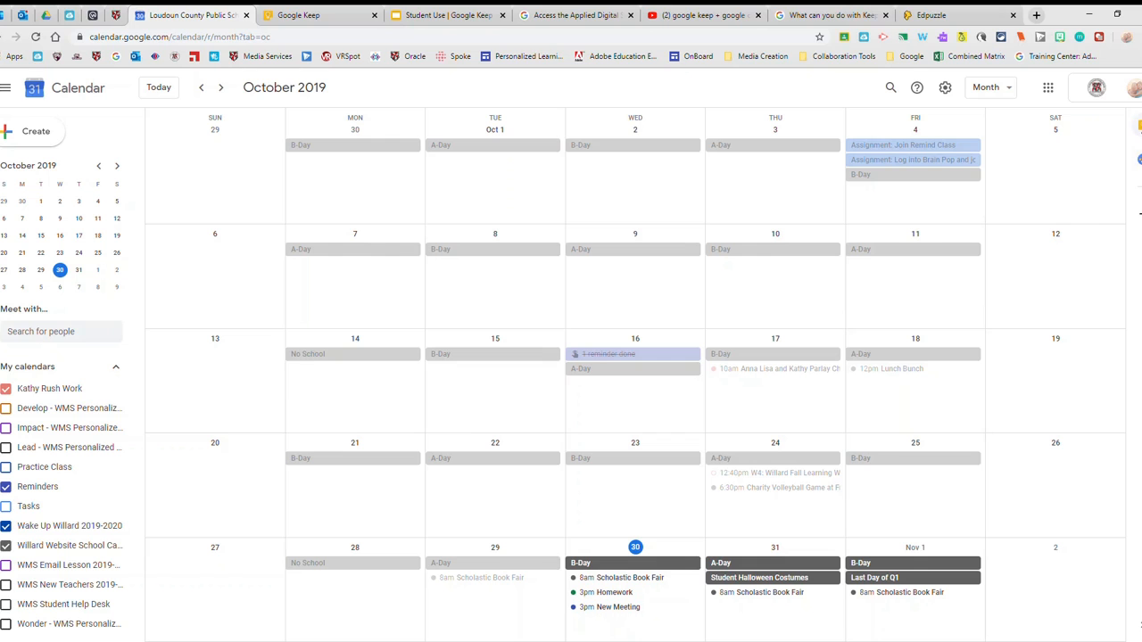
Step: Add a Keep note reading "information goes here" alongside the calendar
left_click(1136, 125)
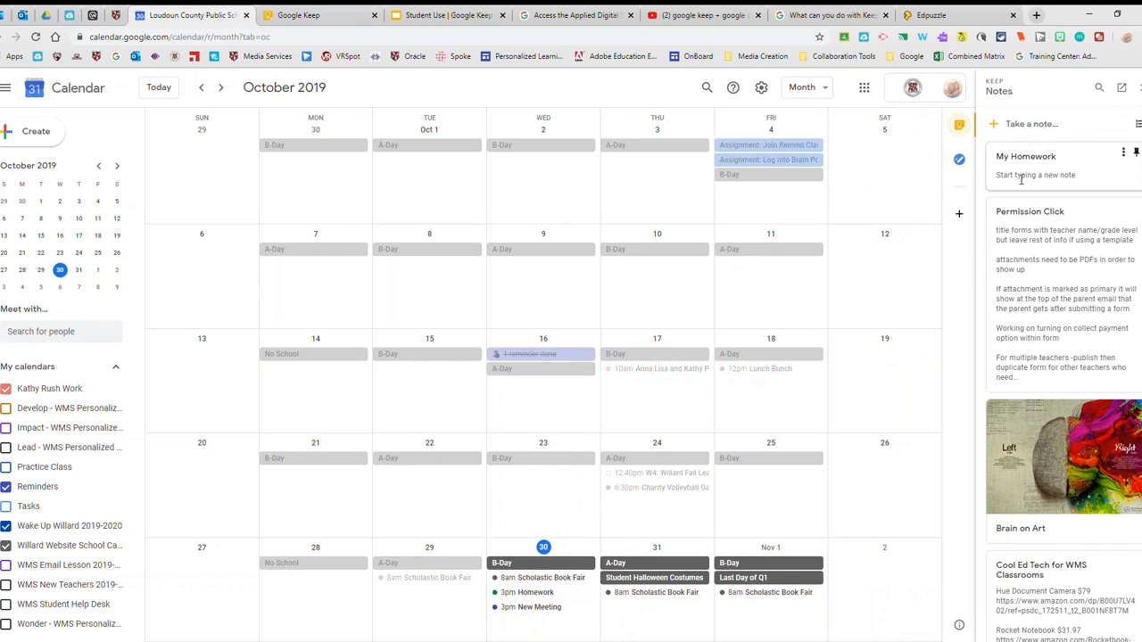
left_click(1044, 127)
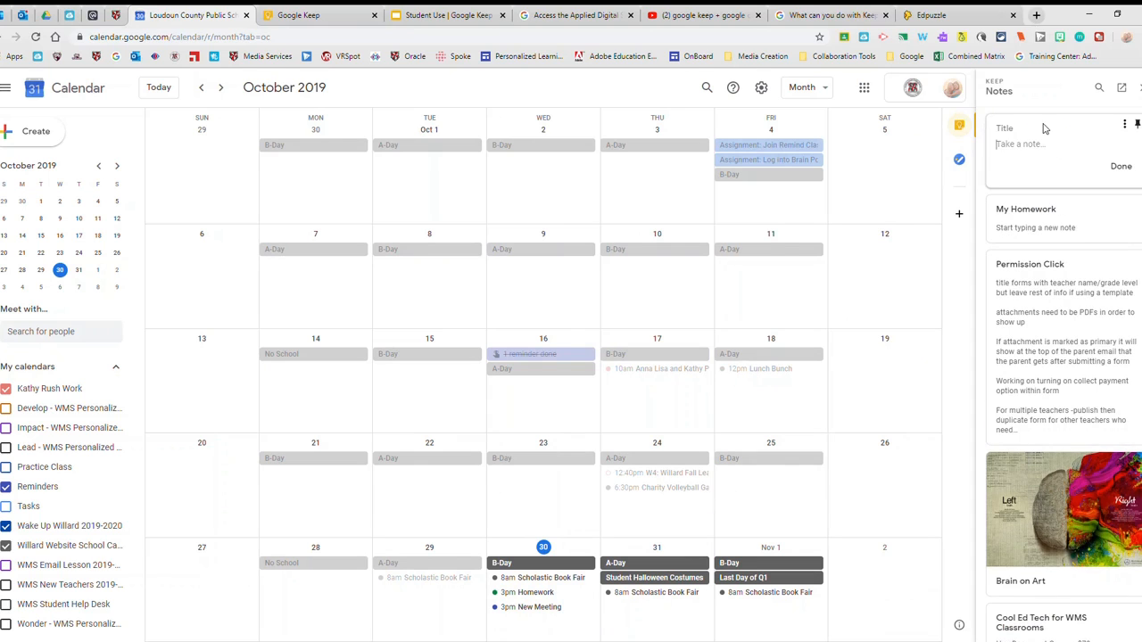
type("information goes here")
left_click(1120, 167)
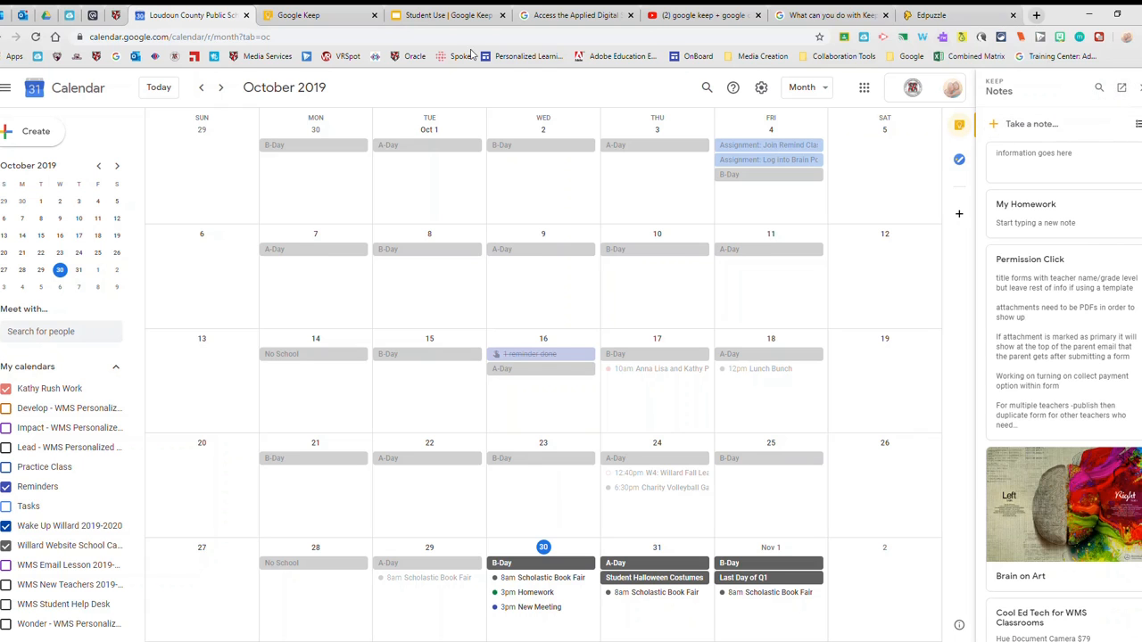
Step: Switch to Google Keep and start a new note titled "Give it a title" with checkboxes shown
left_click(318, 16)
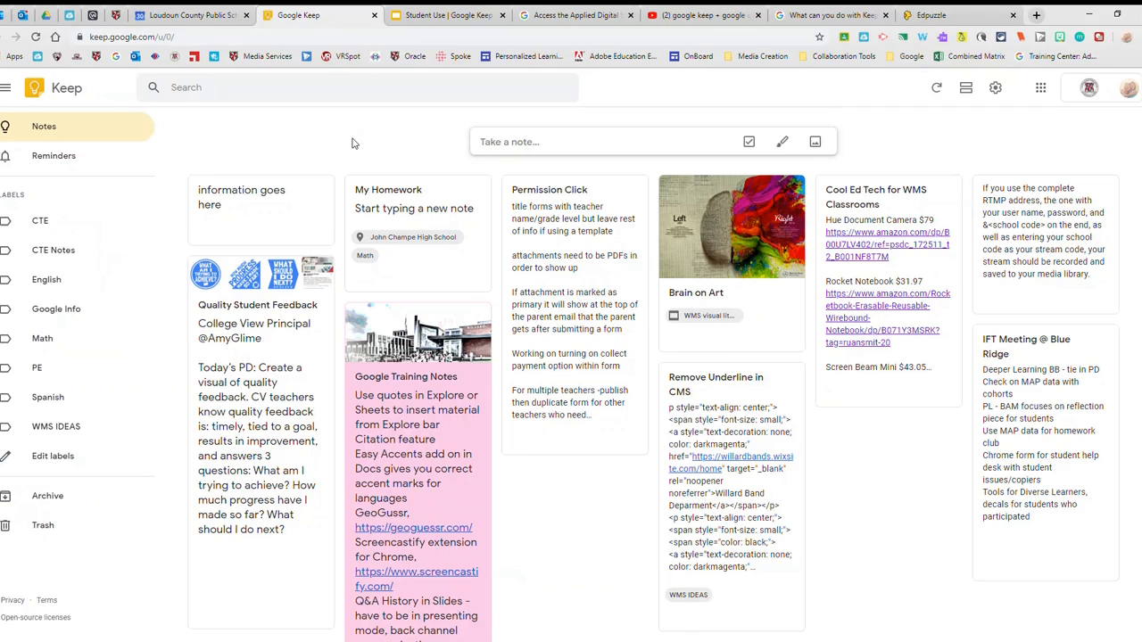
mouse_move(314, 205)
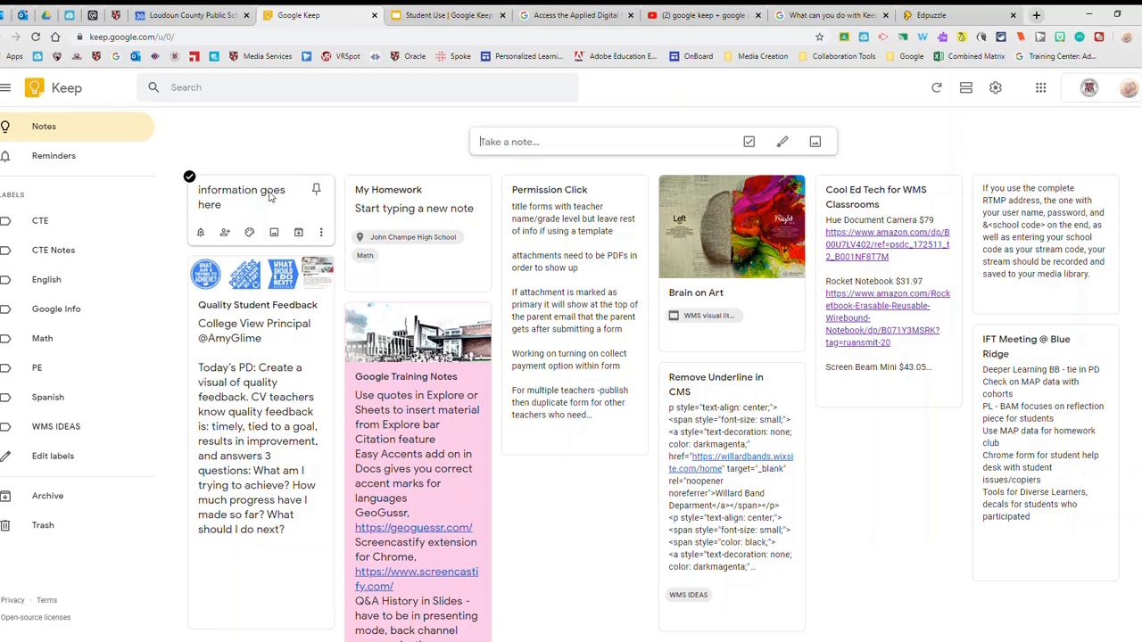
left_click(515, 141)
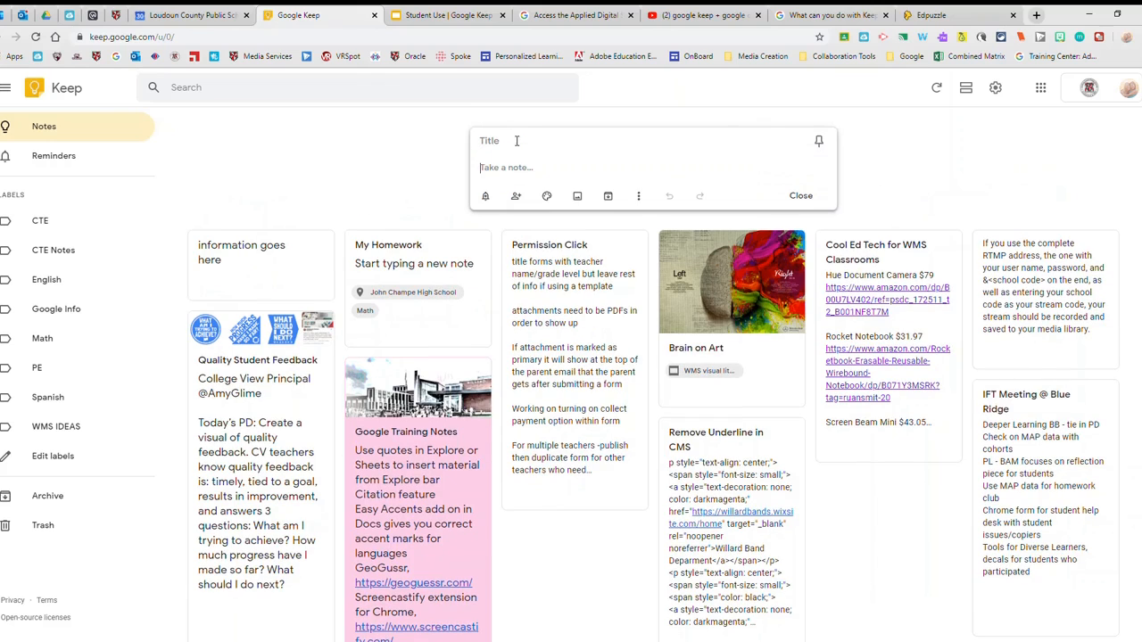
type("Give it a title")
left_click(639, 199)
left_click(674, 296)
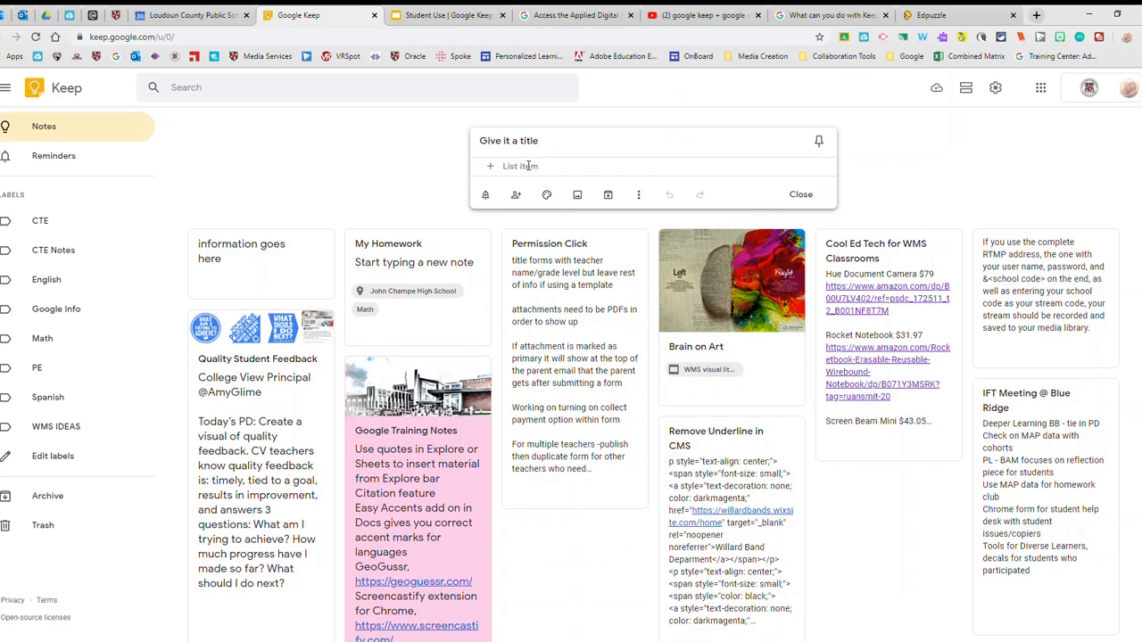
Step: Add the items Math, English and Run to the store to the checklist, and close the note after viewing its further options
type("Math")
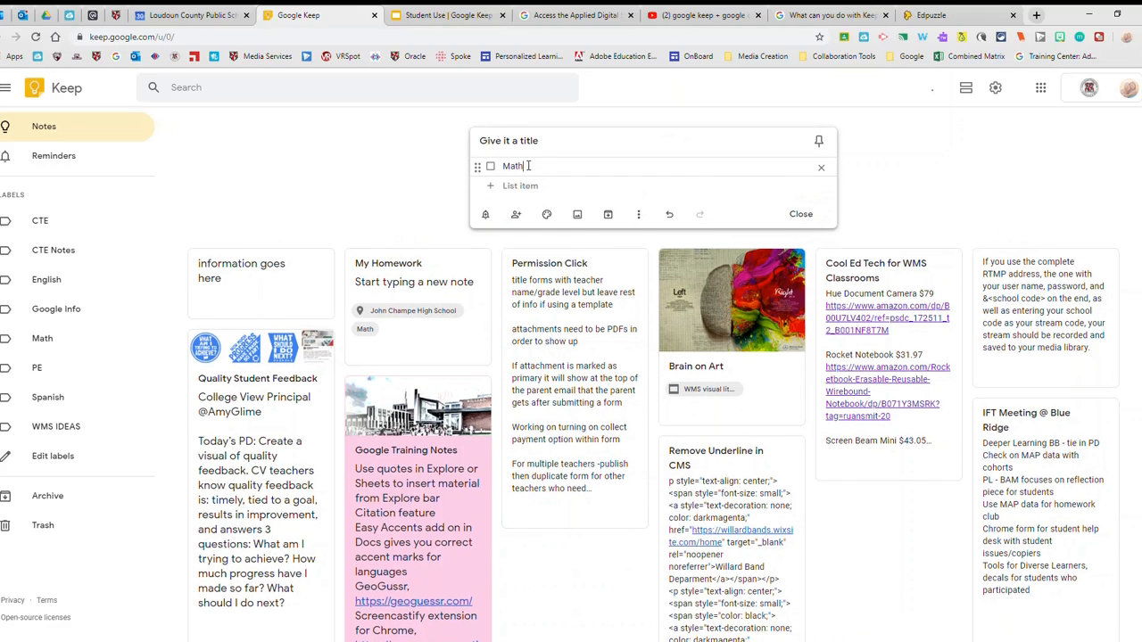
key("Return")
type("English")
left_click(520, 207)
type("Run to the store")
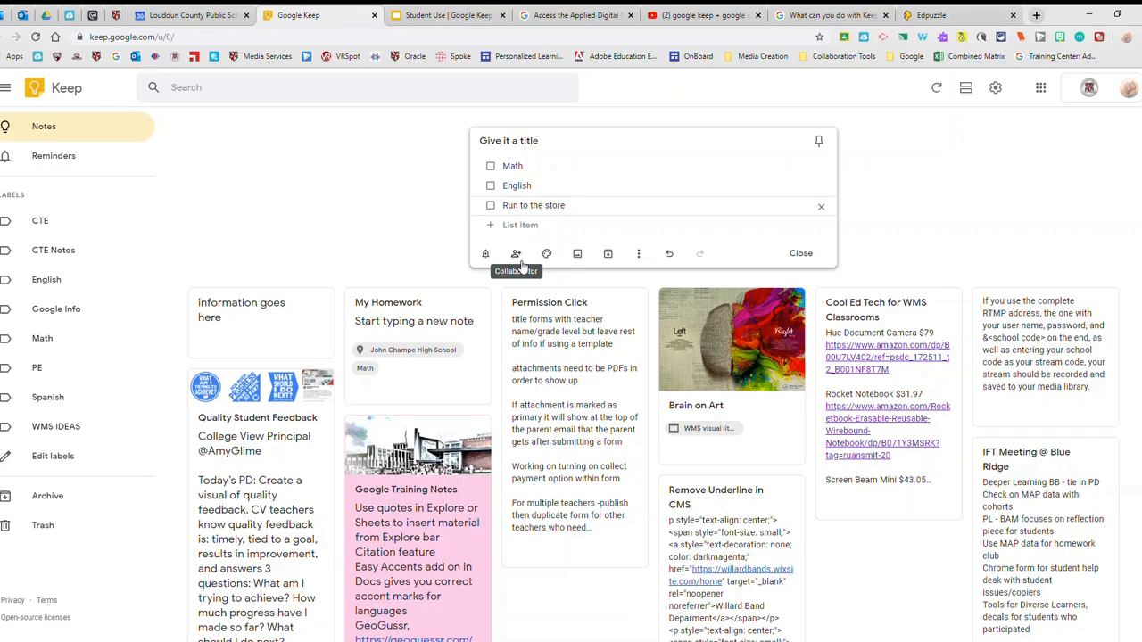
mouse_move(548, 255)
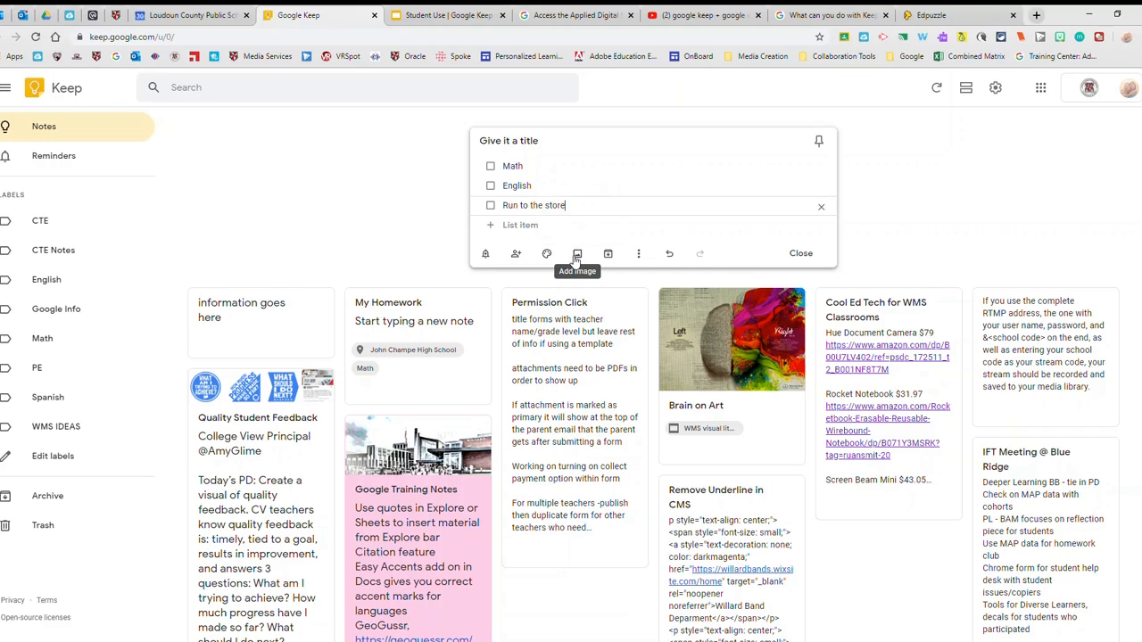
left_click(639, 256)
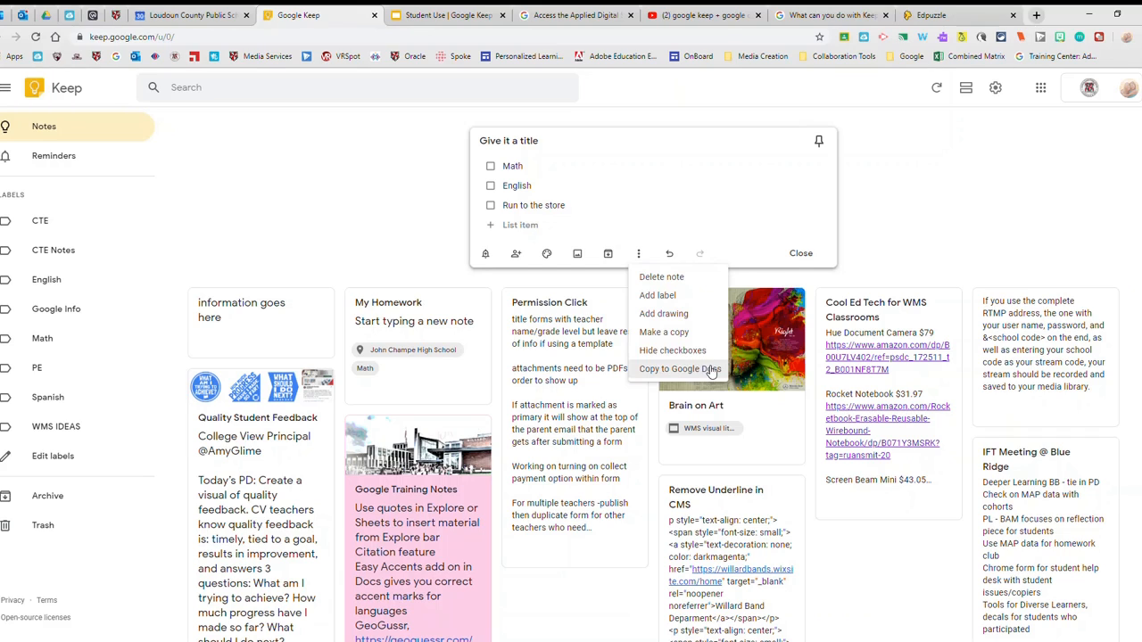
left_click(802, 254)
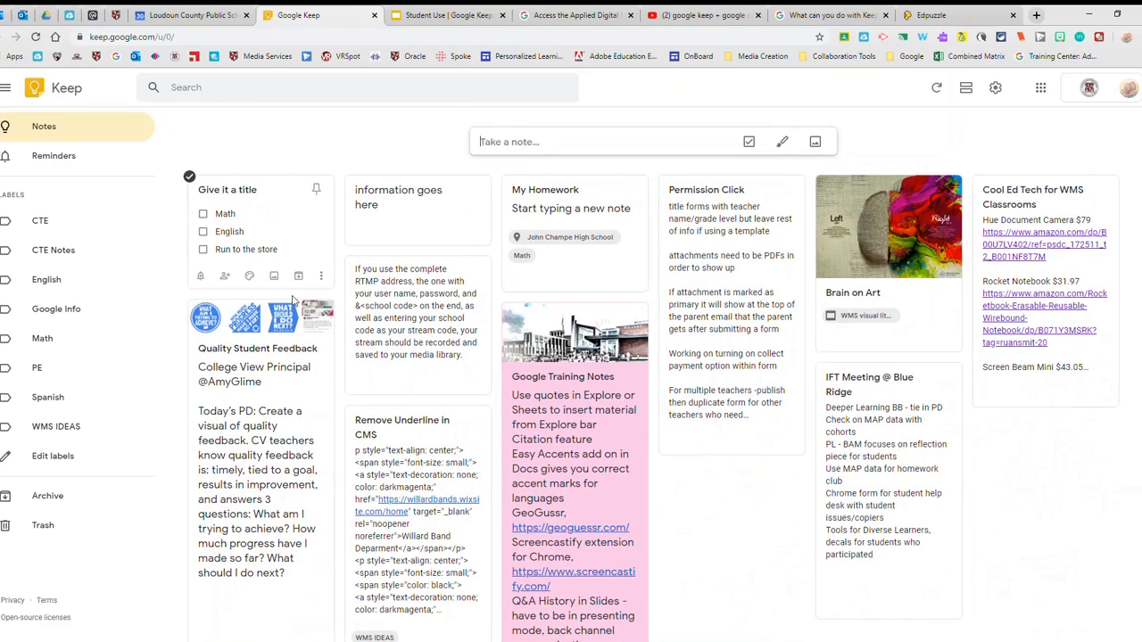
Step: Pin the "Give it a title" checklist and mark its Math item as completed
left_click(317, 191)
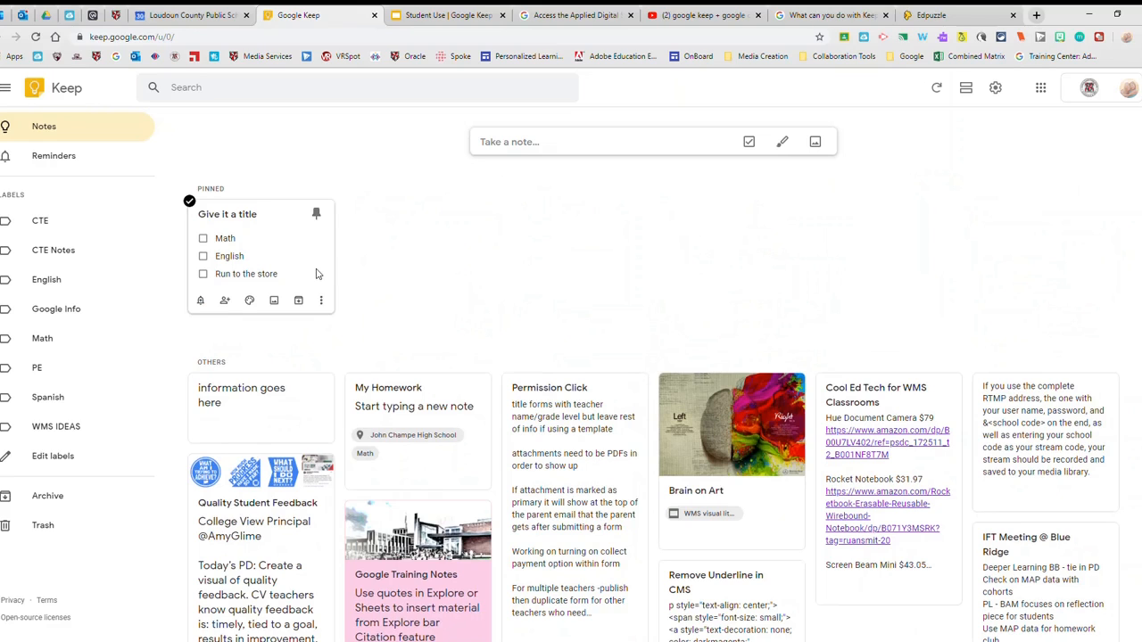
left_click(200, 239)
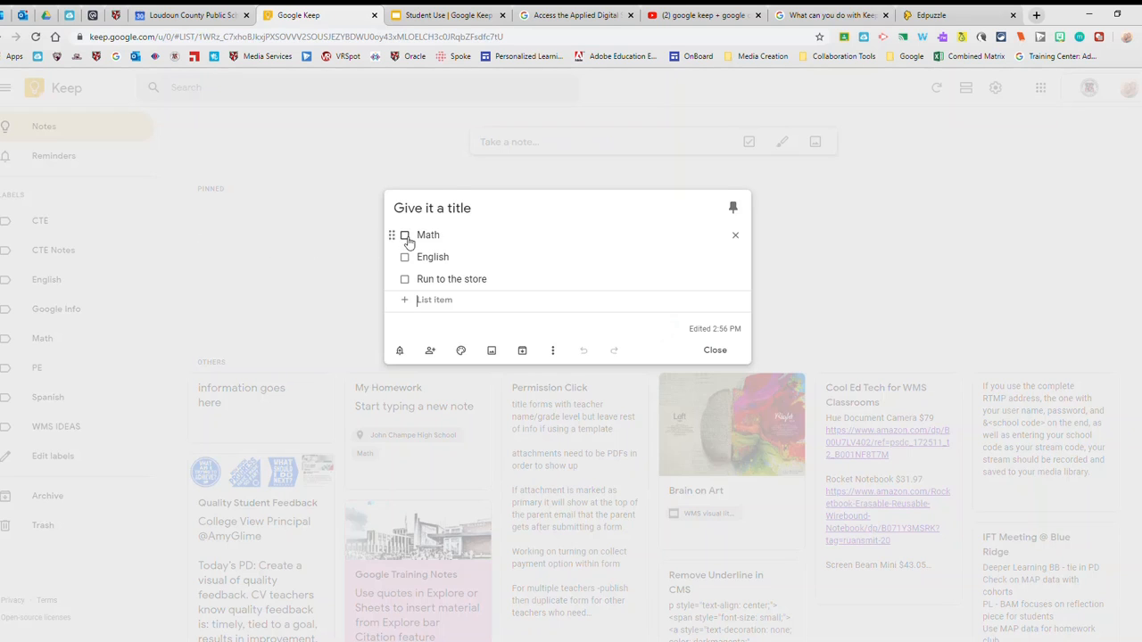
left_click(403, 230)
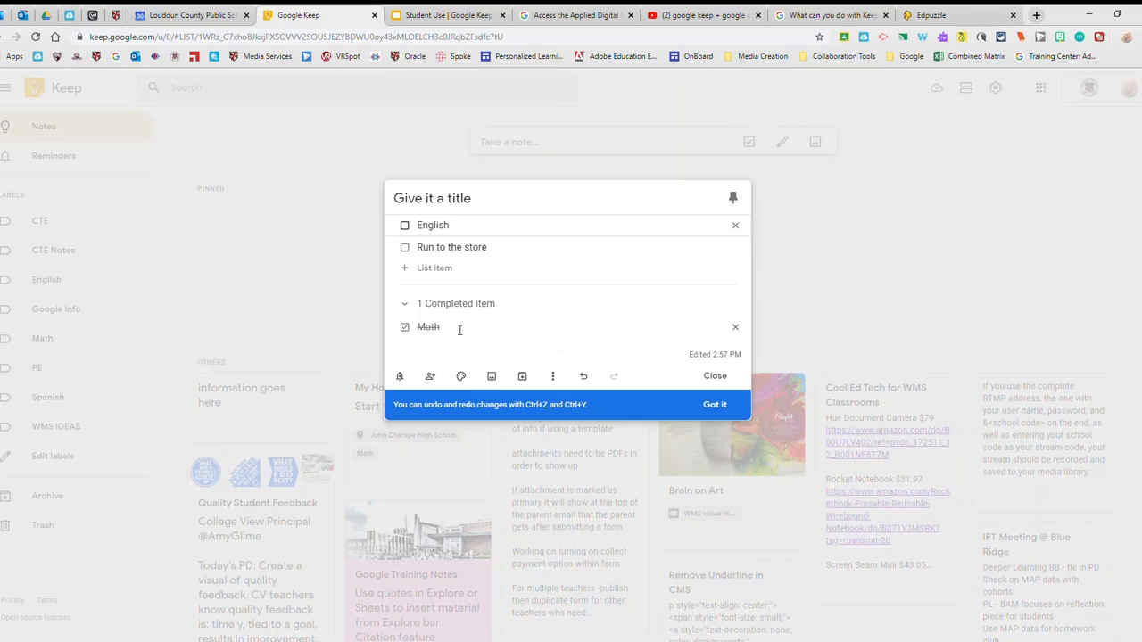
left_click(715, 406)
left_click(715, 377)
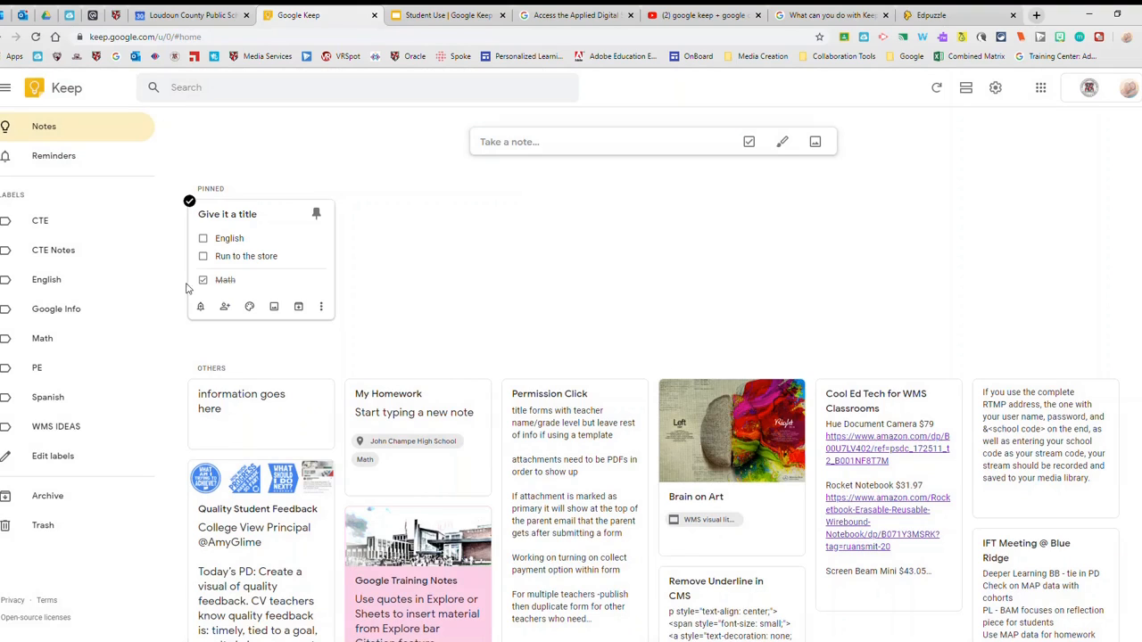
Step: Add a place reminder for Harris Teeter at Stone Ridge Village Center to the pinned checklist, and check it among the notes with reminders
left_click(252, 259)
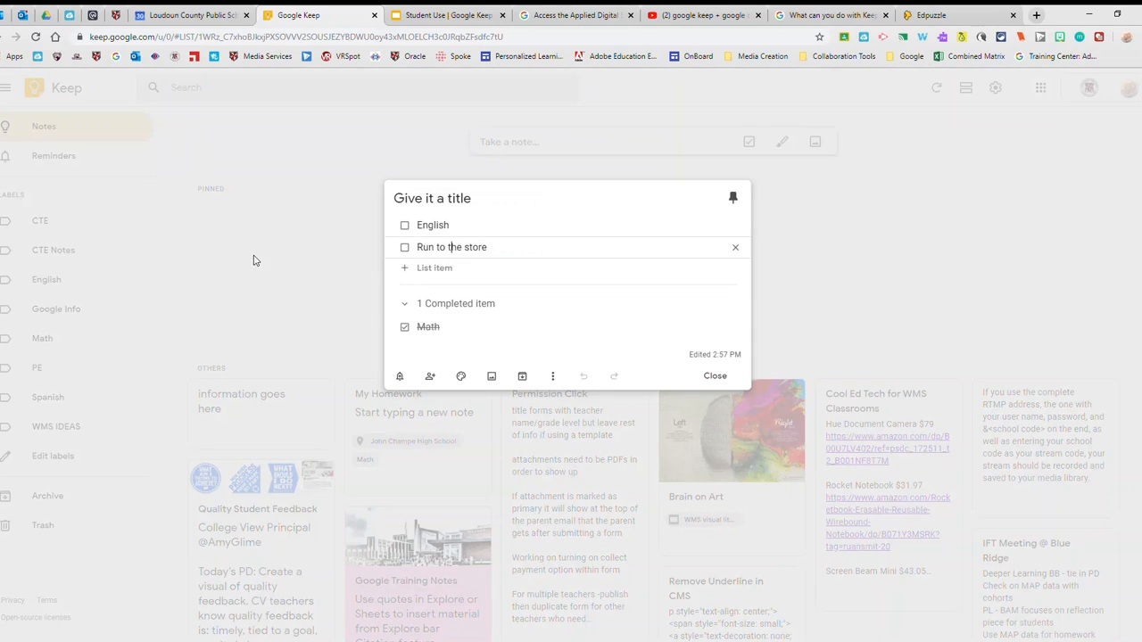
left_click(400, 377)
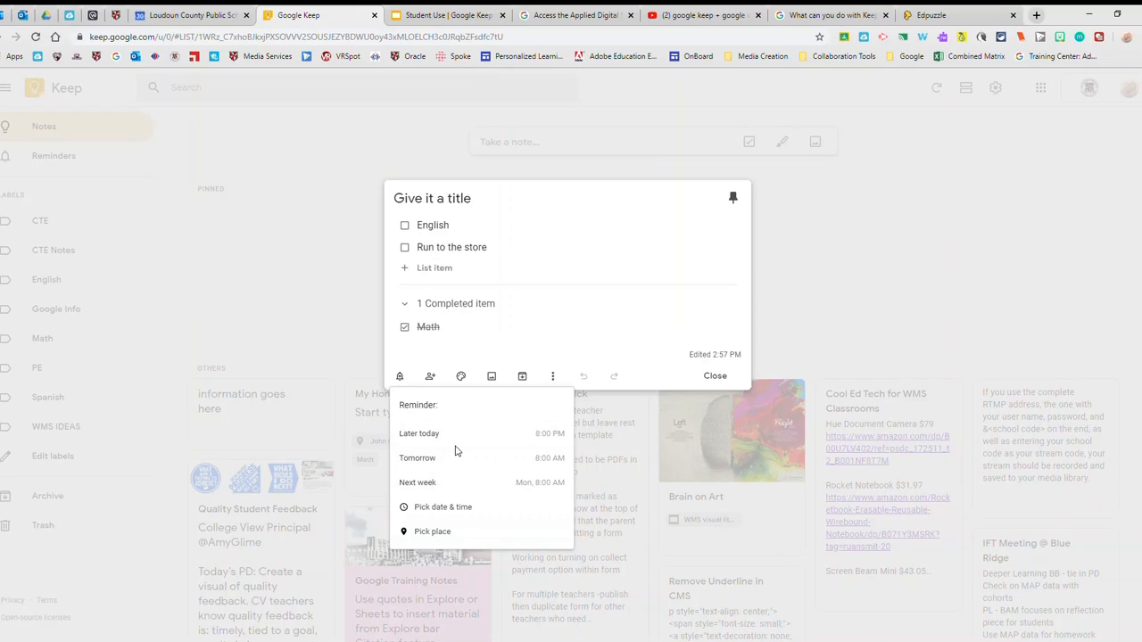
left_click(432, 531)
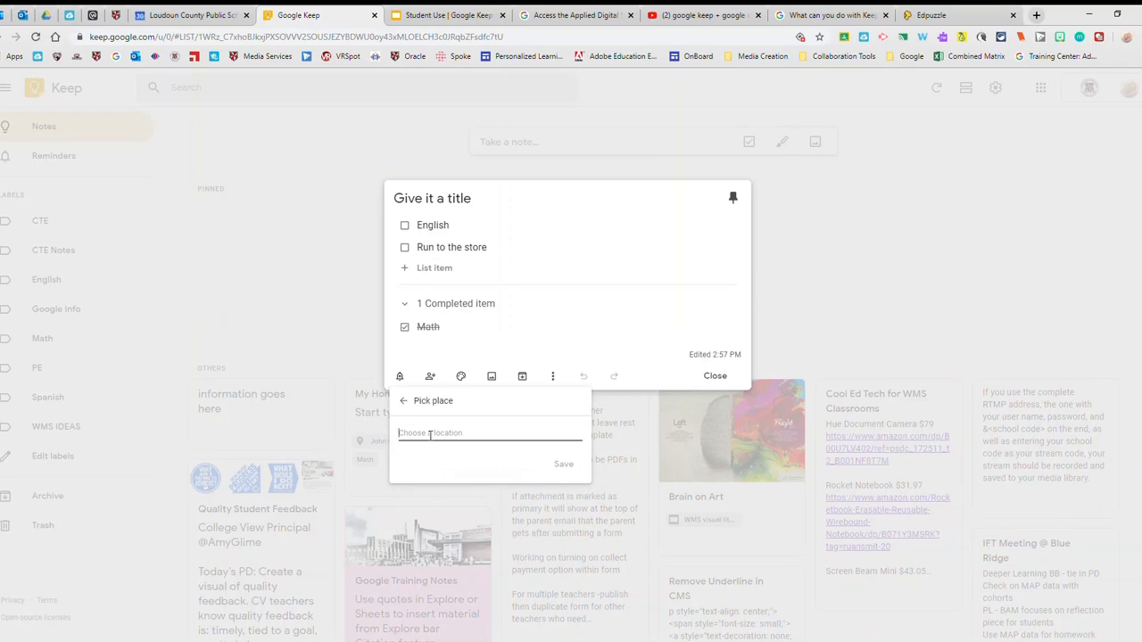
type("Harri")
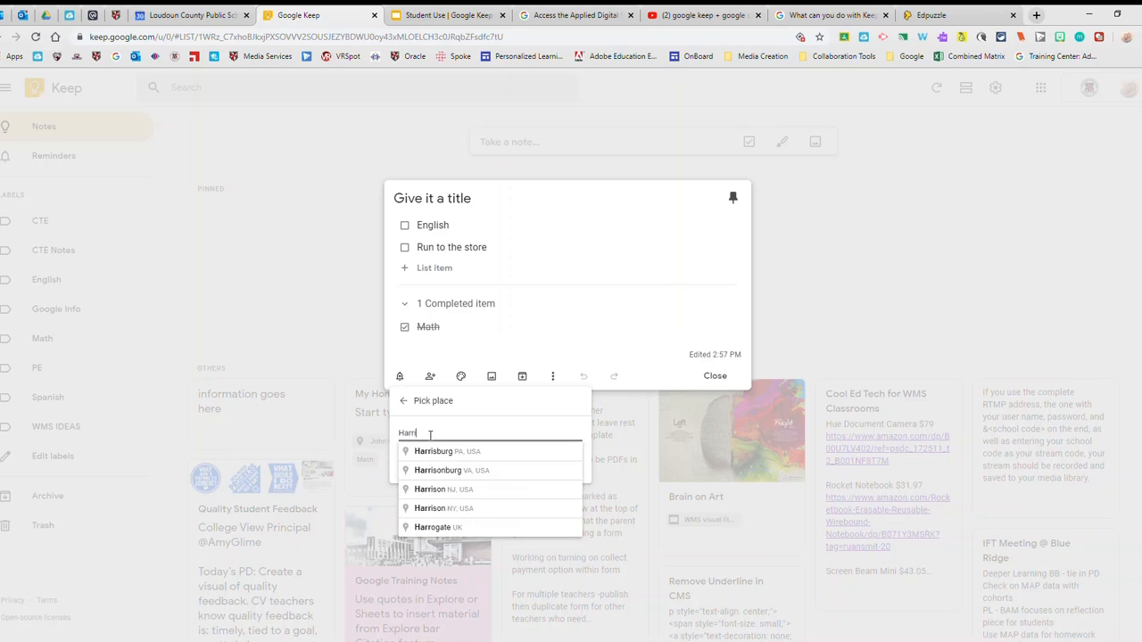
type("s teeter")
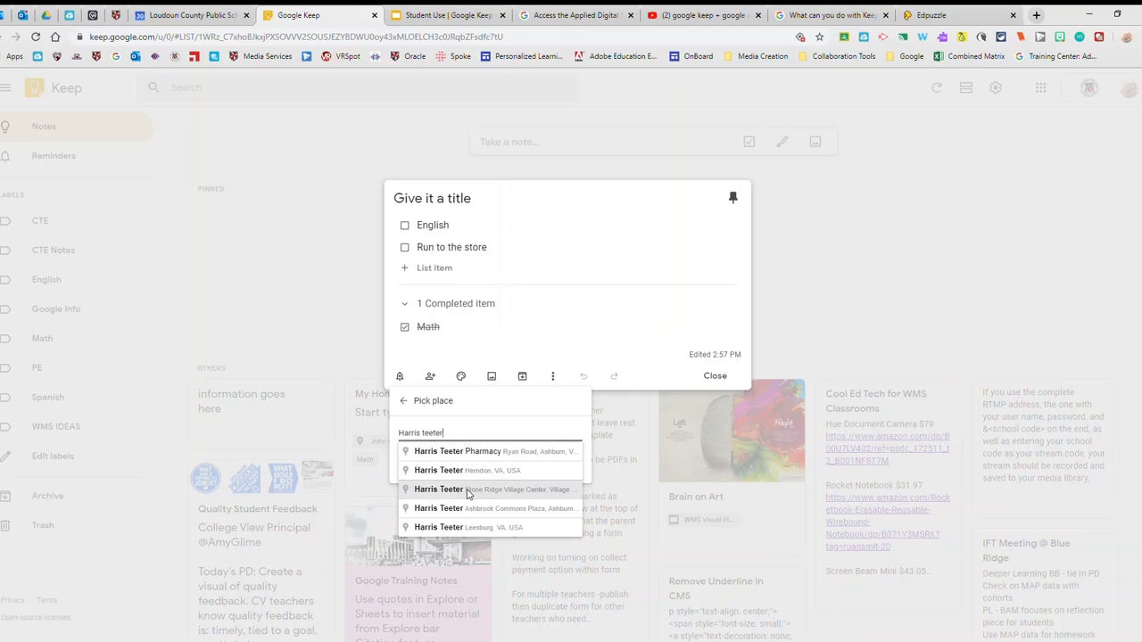
left_click(468, 493)
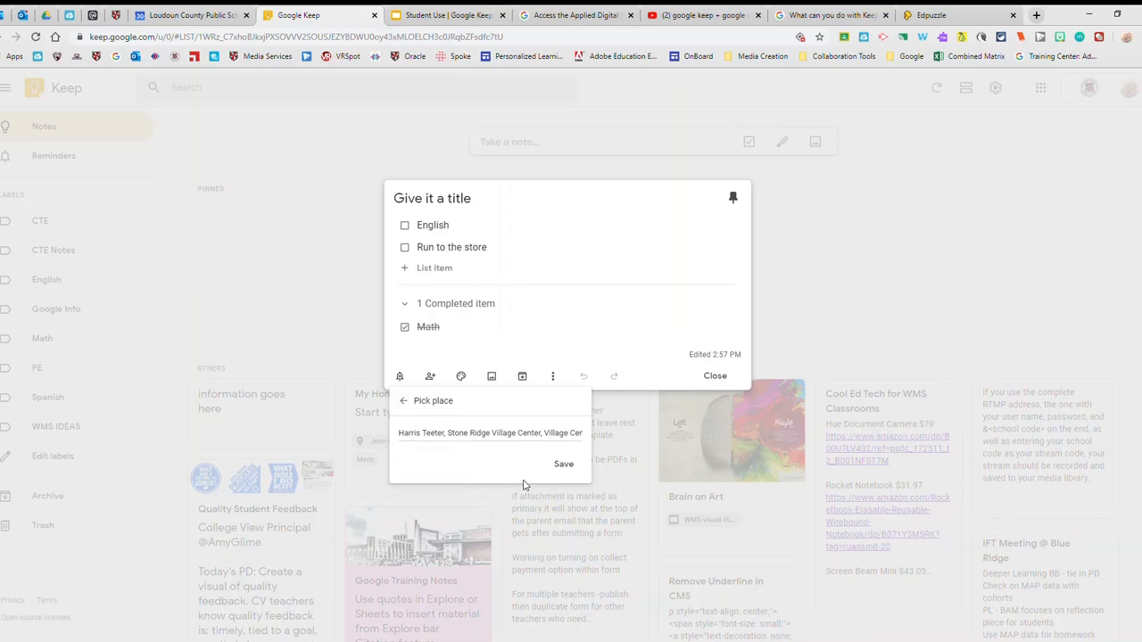
left_click(564, 465)
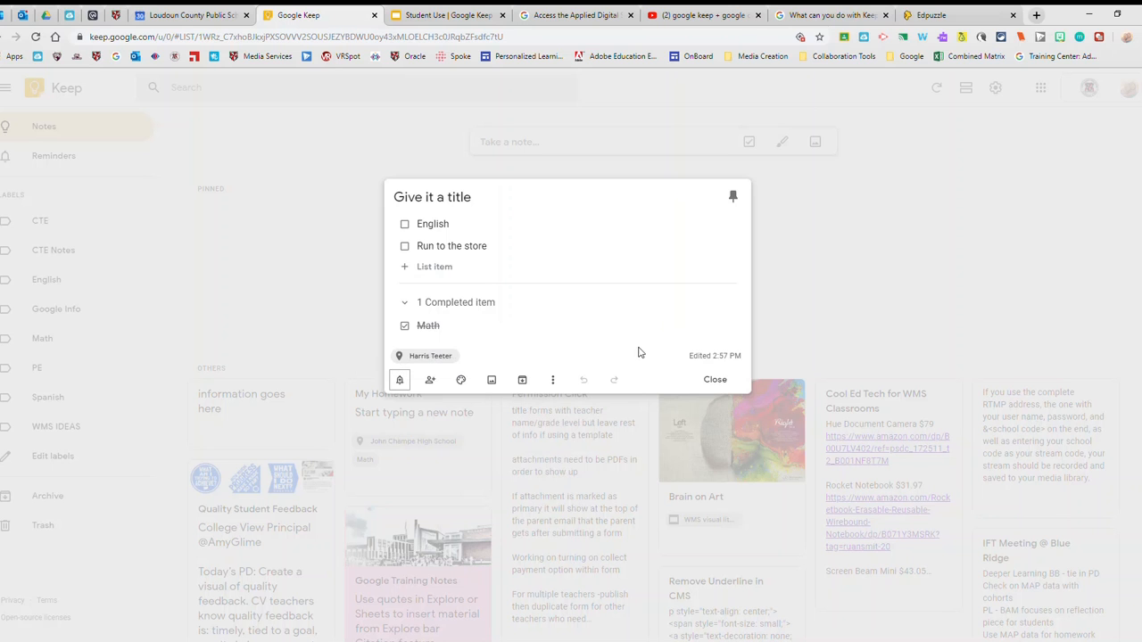
left_click(715, 380)
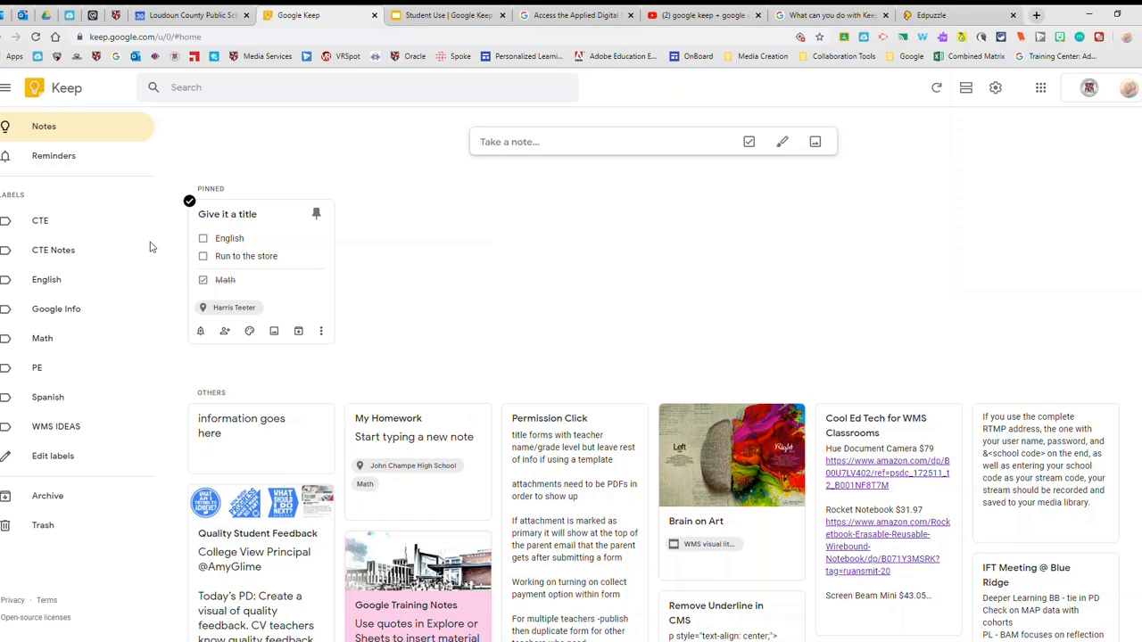
left_click(62, 163)
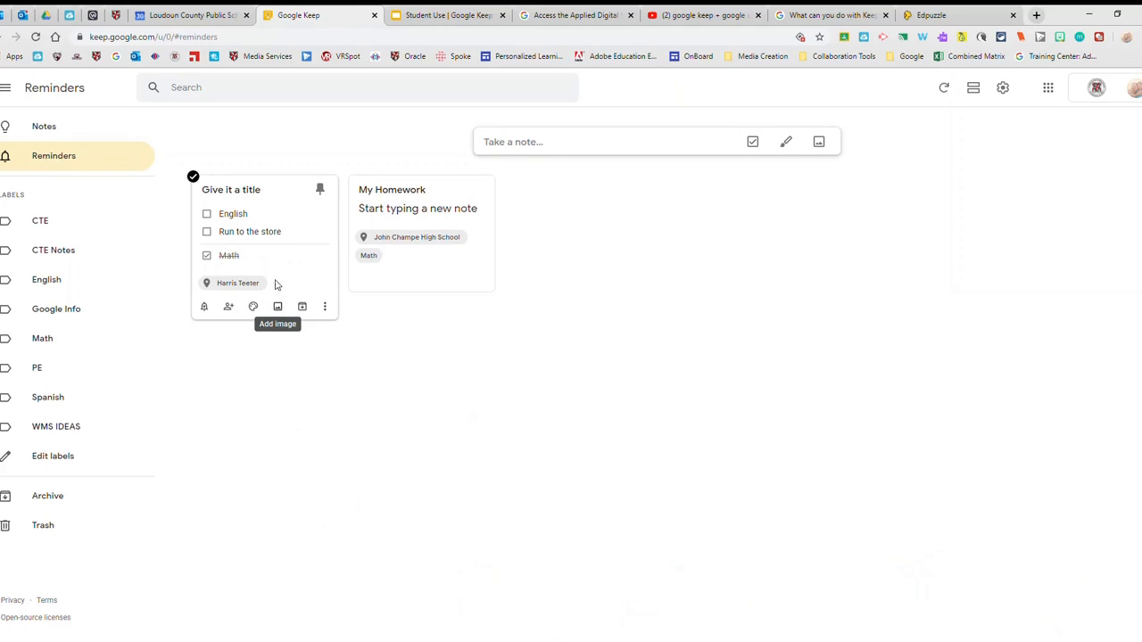
left_click(35, 129)
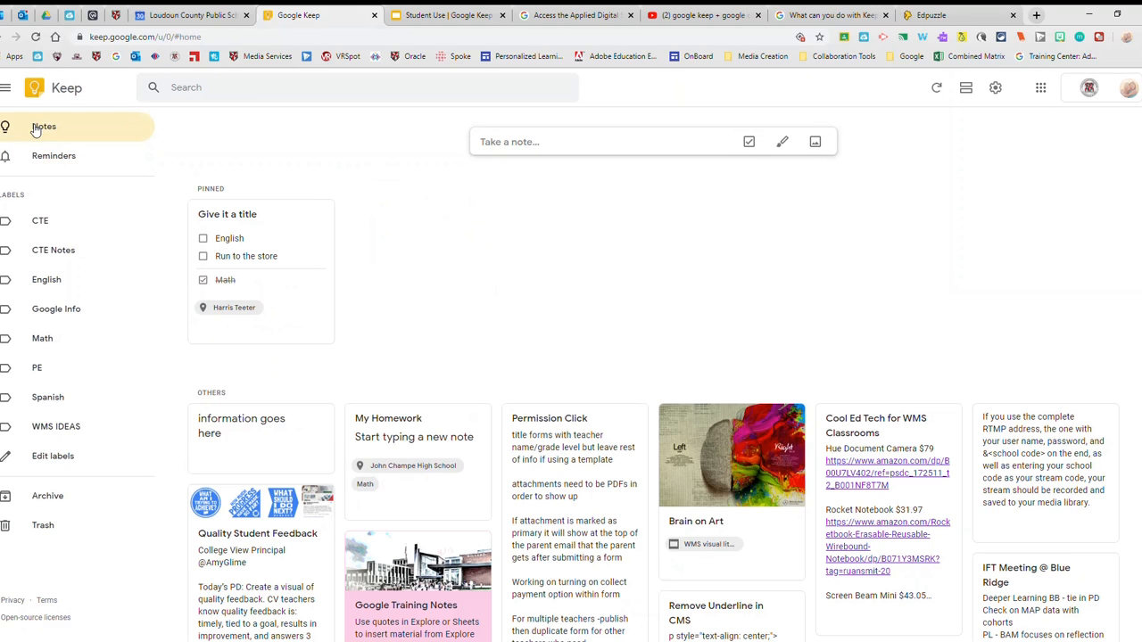